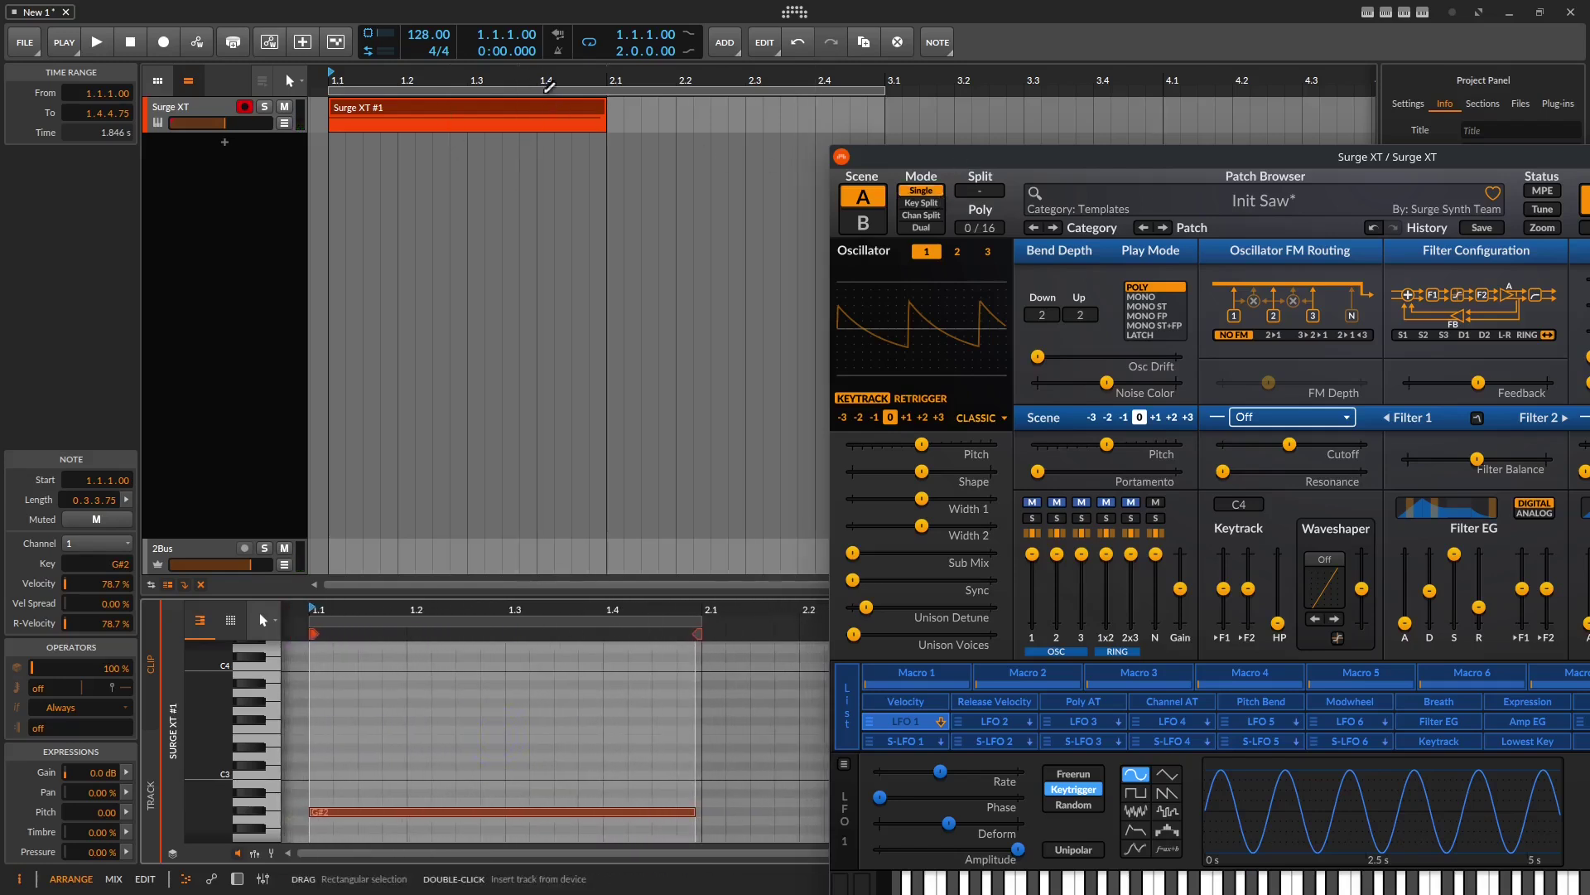
# Play the Surge XT clip and audition Noise Color by sweeping it to lower and higher values, then return it to its default
pyautogui.click(535, 106)
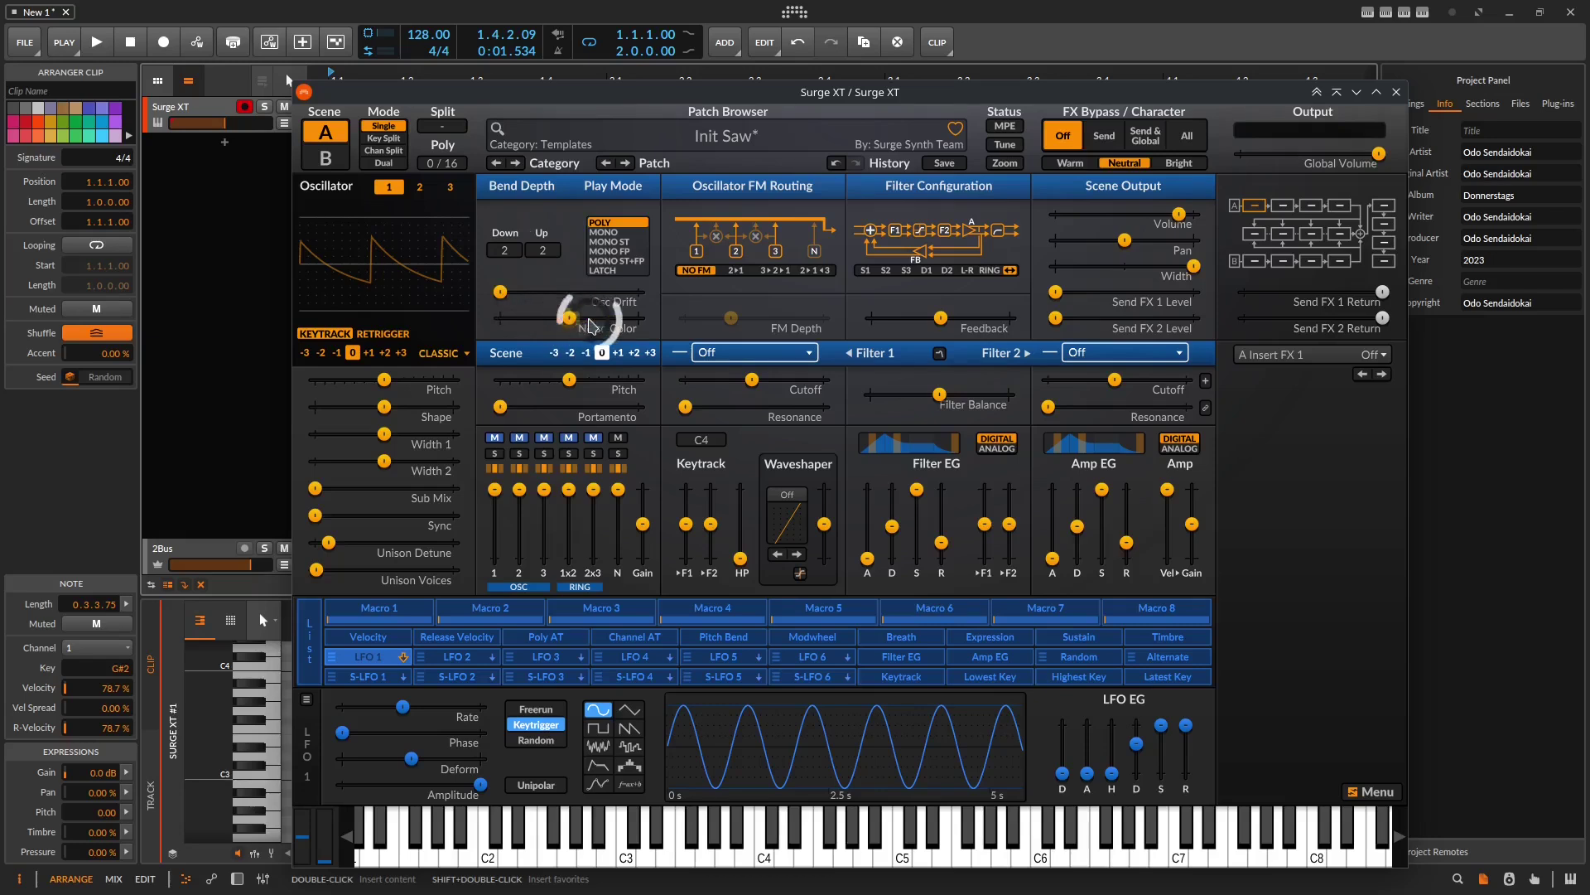
pyautogui.press('space')
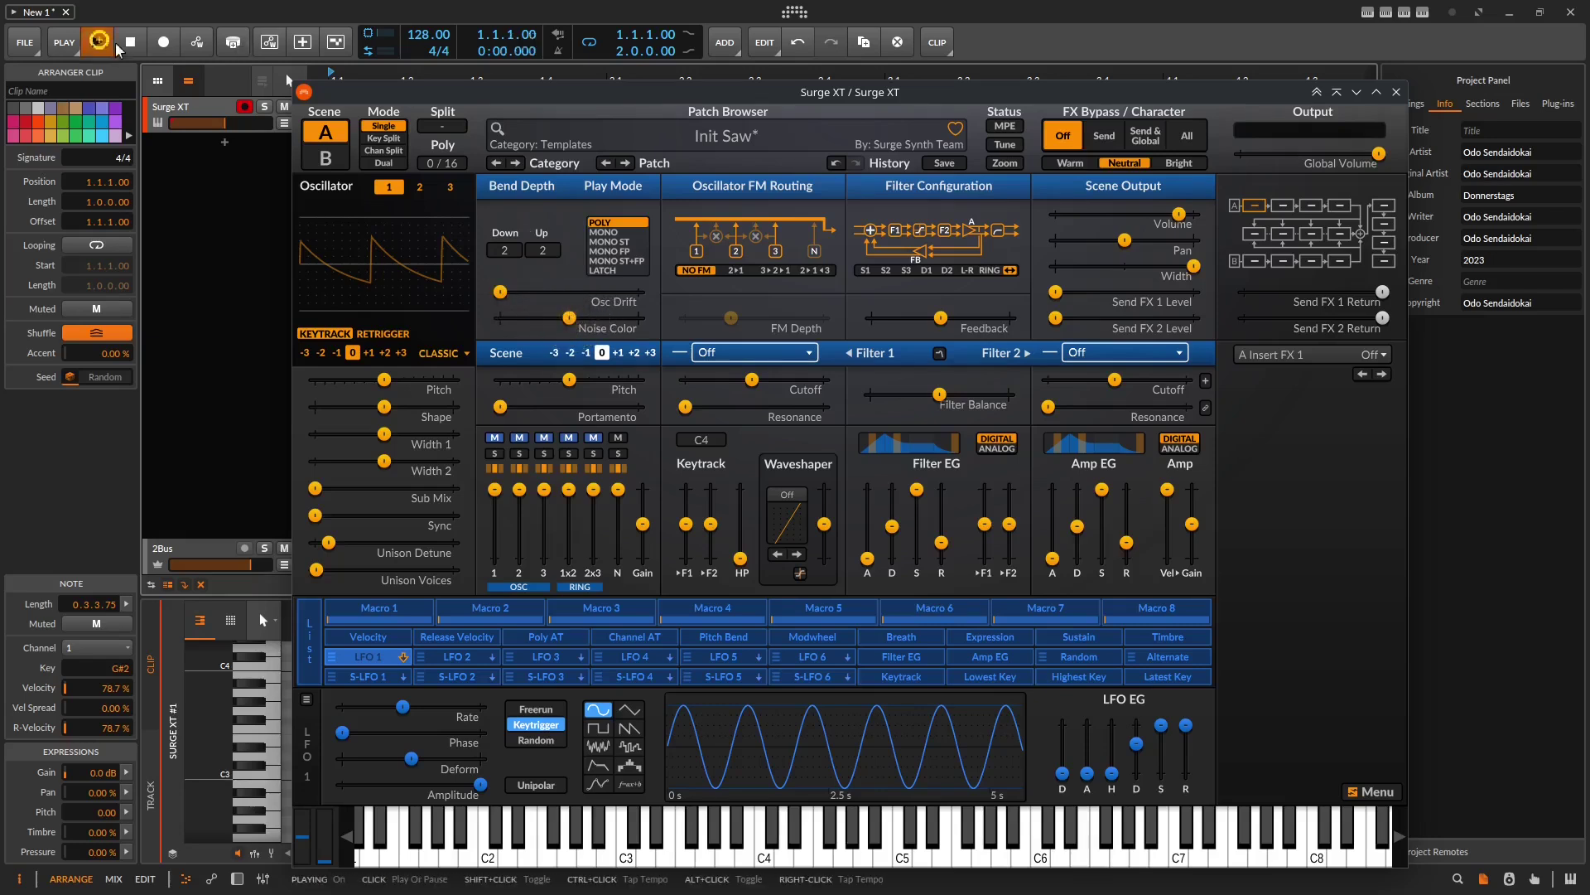
pyautogui.moveTo(569, 317); pyautogui.dragTo(504, 317)
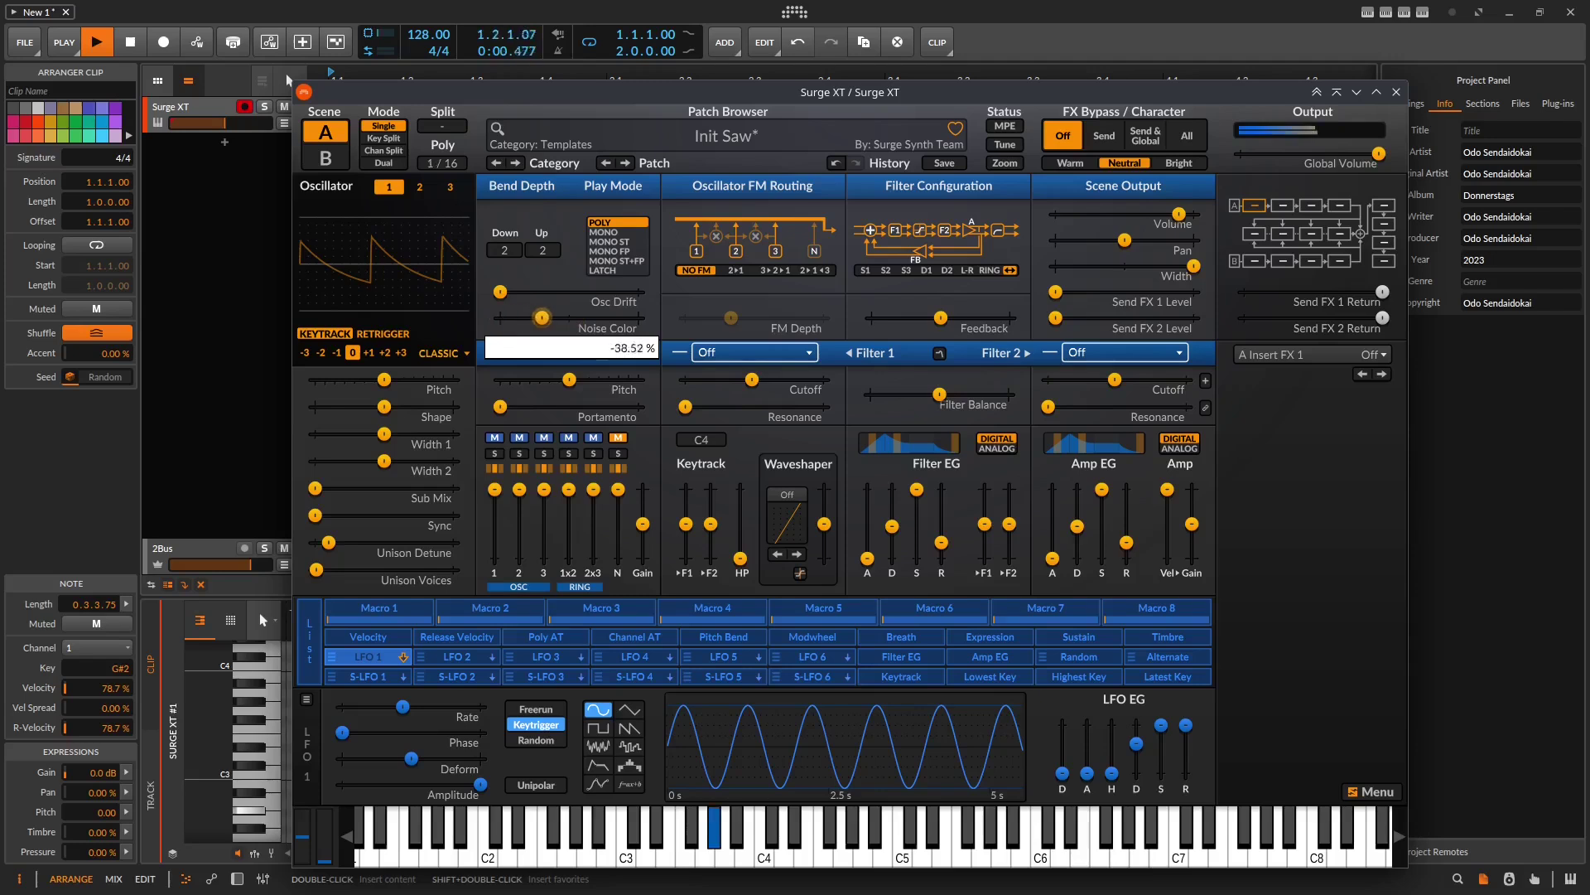
pyautogui.moveTo(611, 317); pyautogui.dragTo(591, 317)
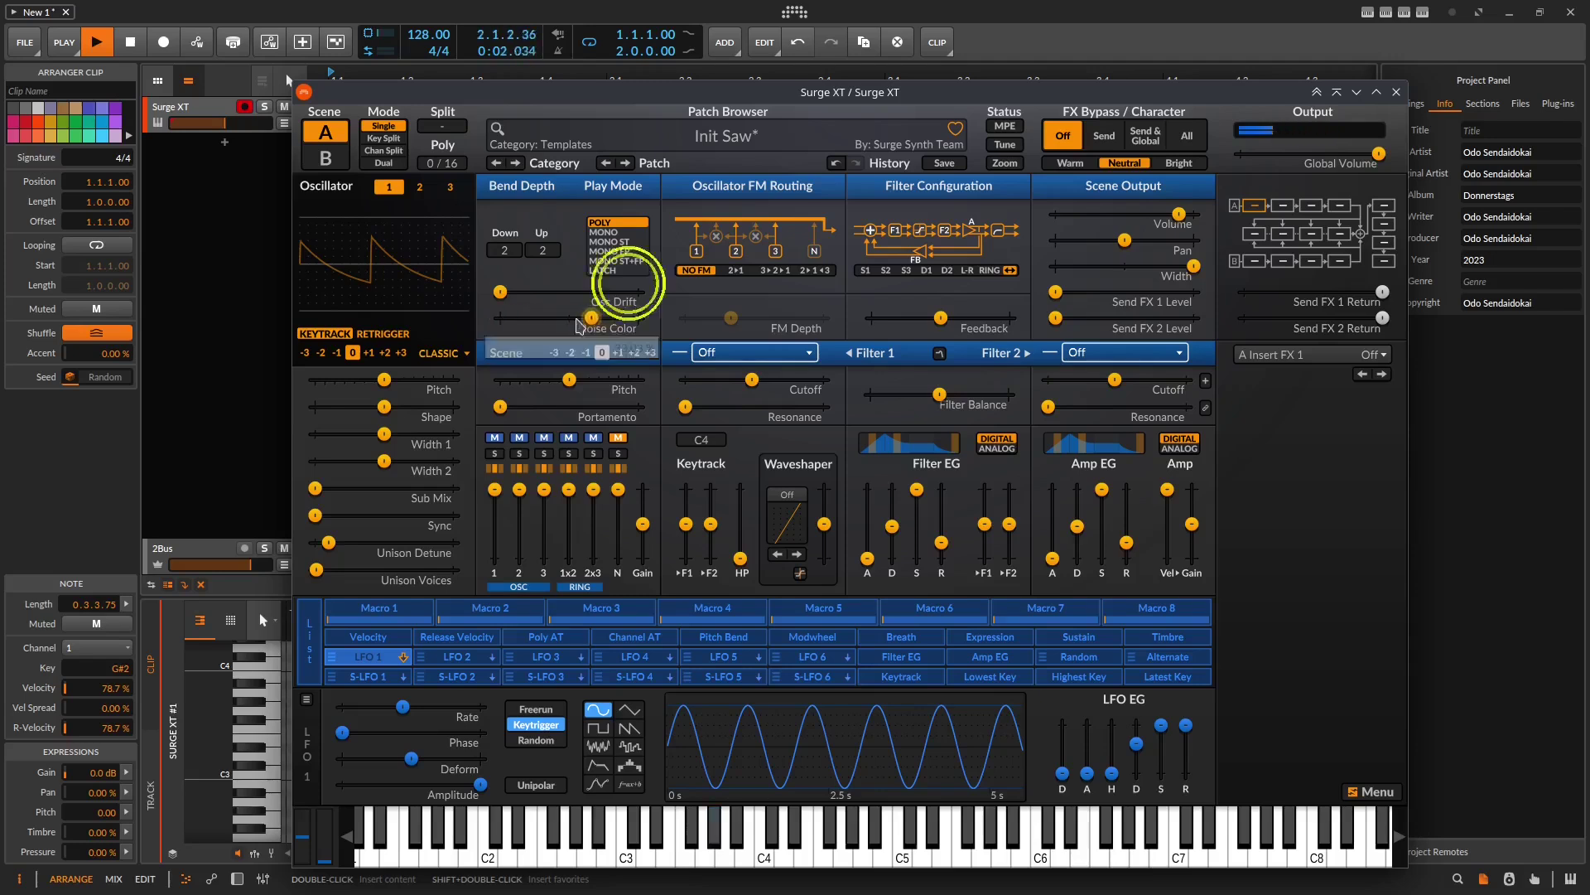
pyautogui.click(130, 42)
pyautogui.press('space')
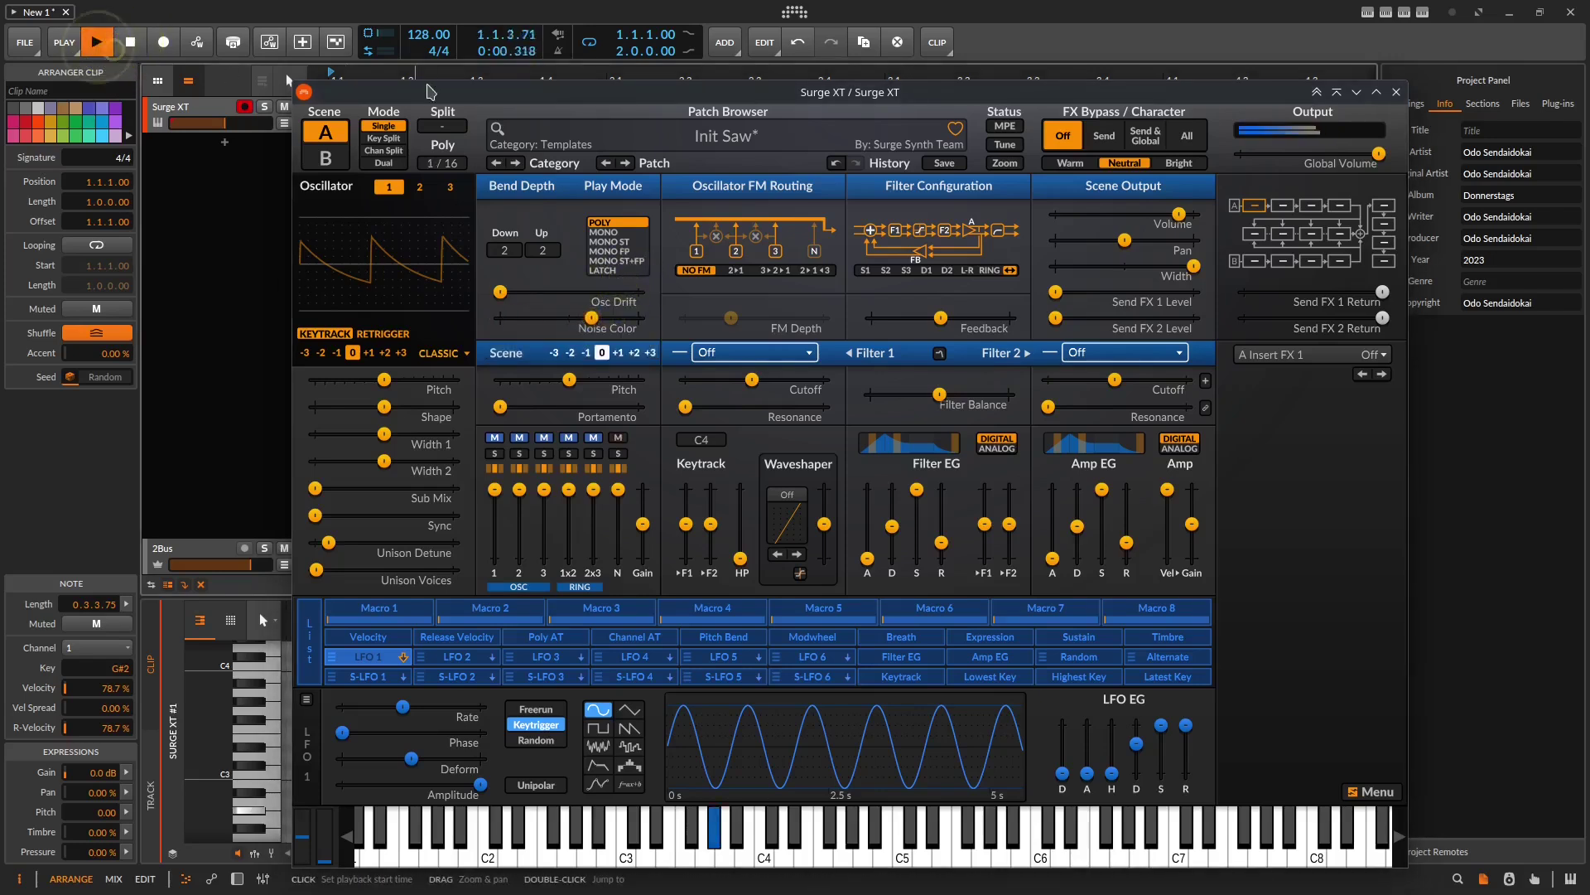
pyautogui.moveTo(593, 332); pyautogui.dragTo(578, 311)
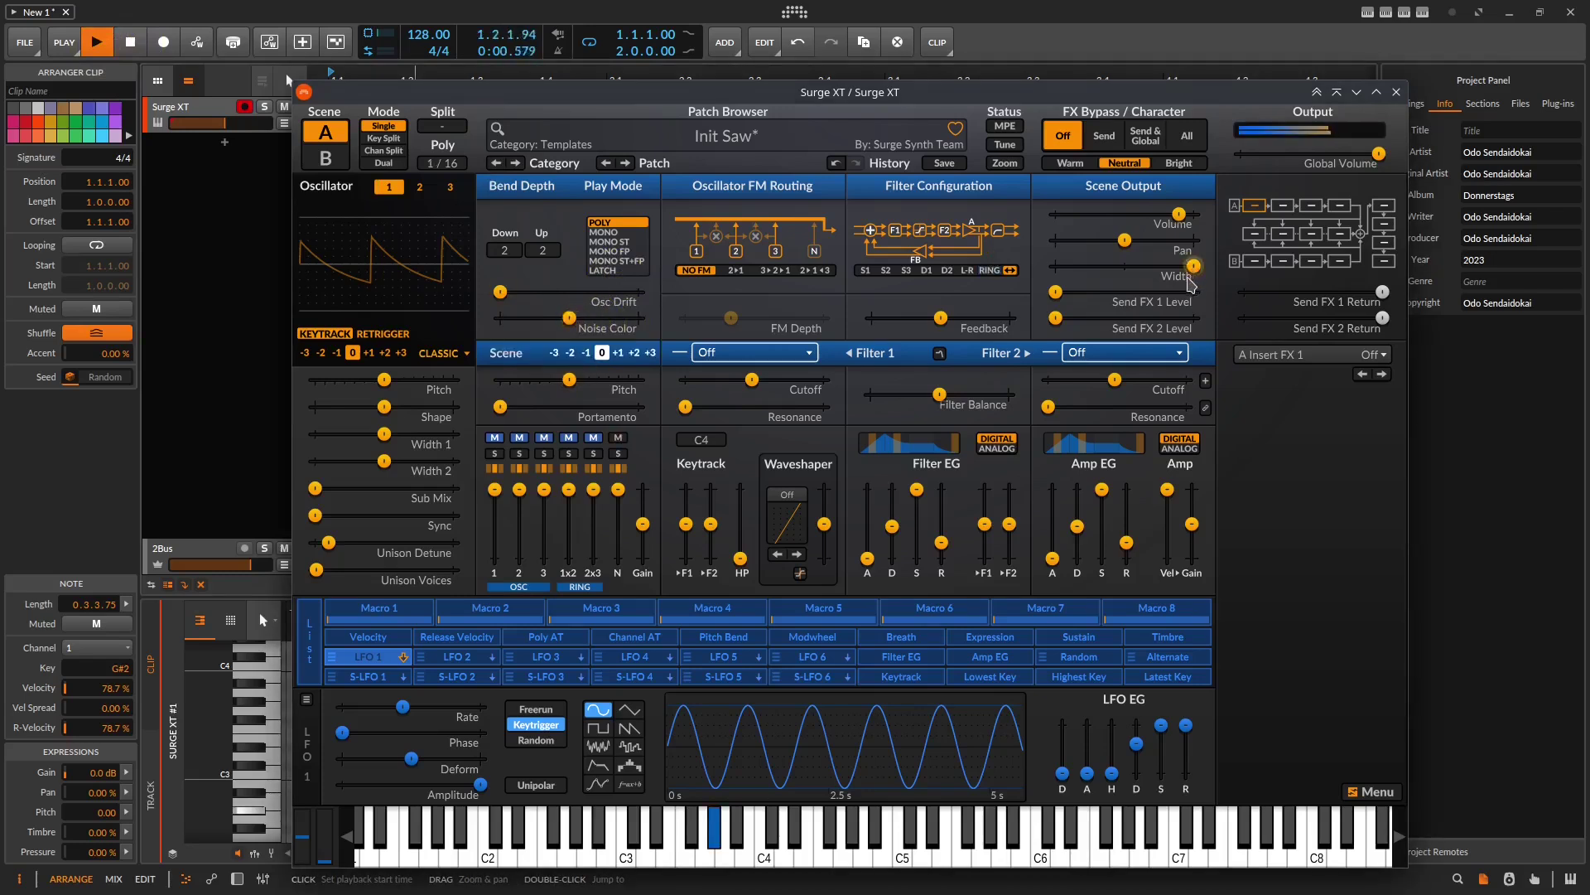
# Try the Mono noise generator mode during playback and switch back to Stereo
pyautogui.rightClick(570, 320)
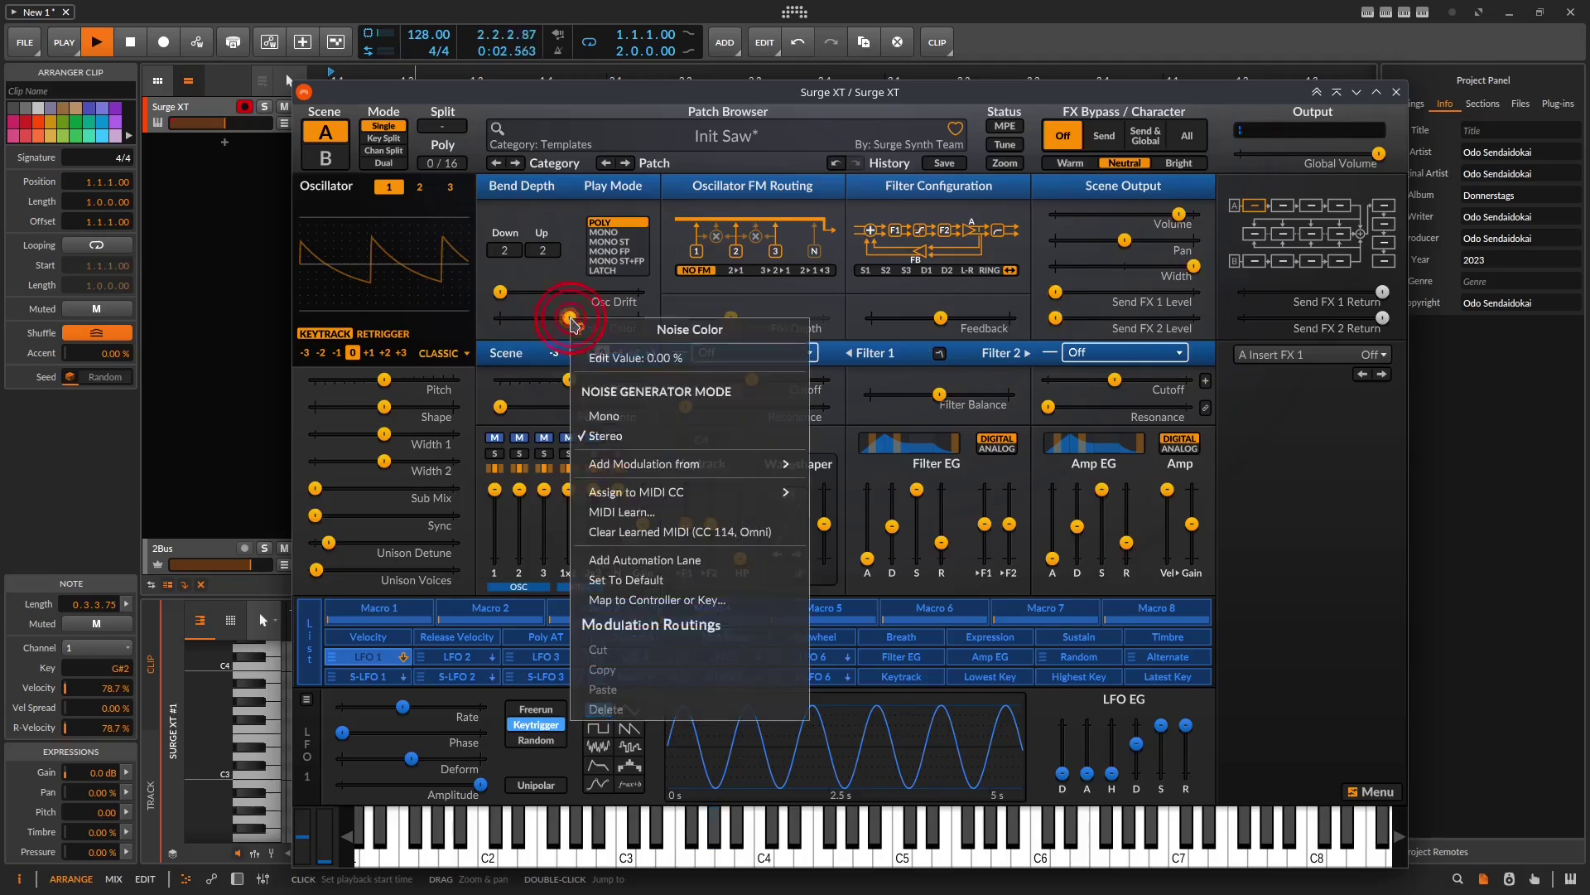
pyautogui.click(613, 417)
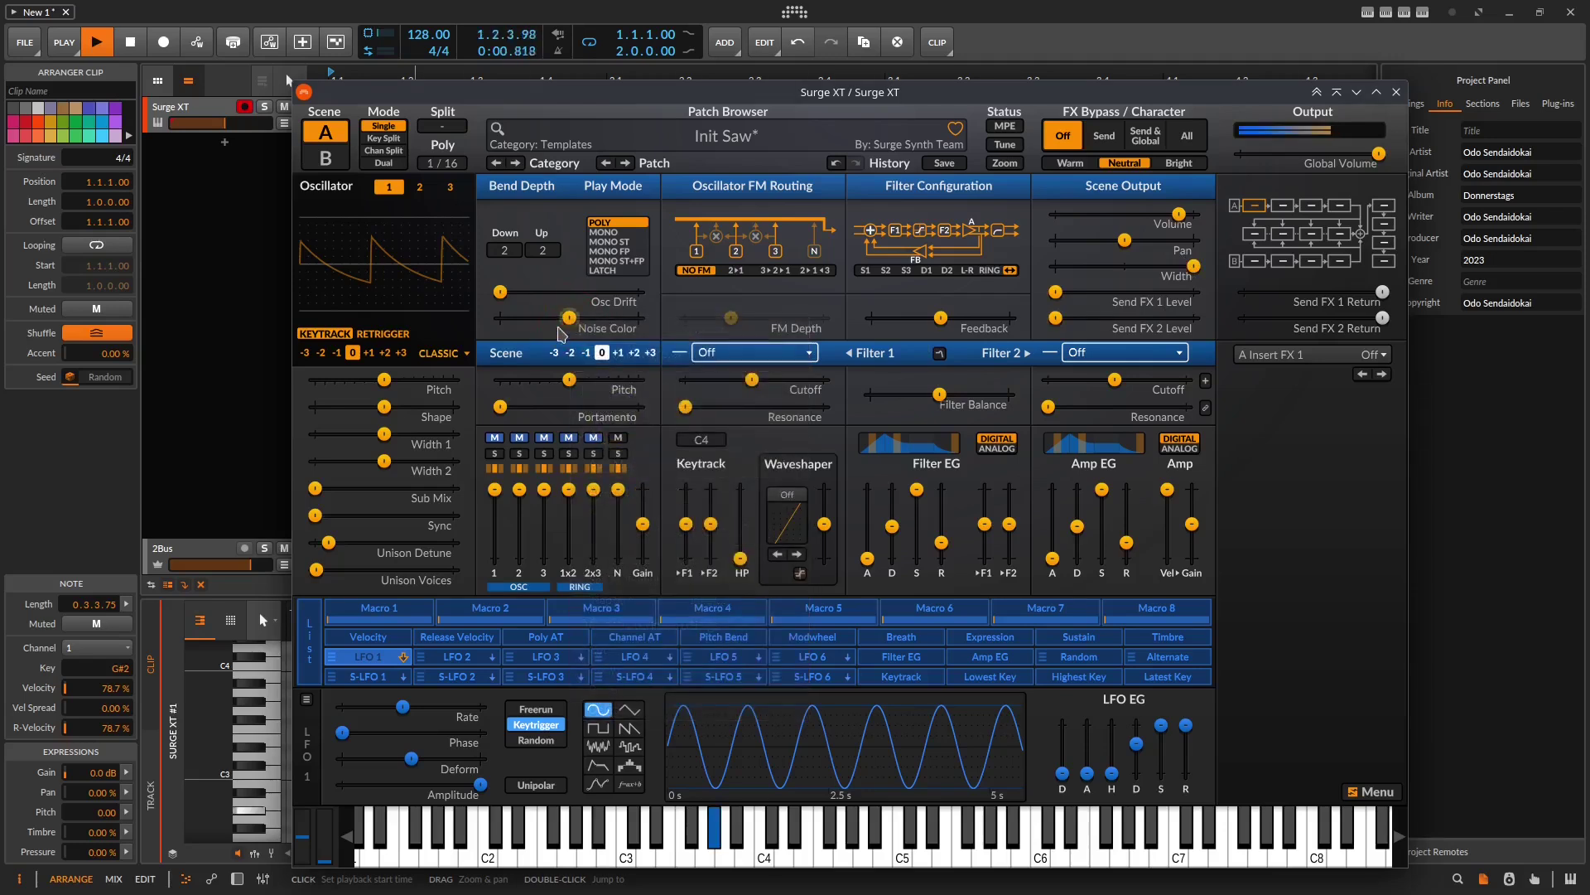
pyautogui.rightClick(574, 328)
pyautogui.click(607, 444)
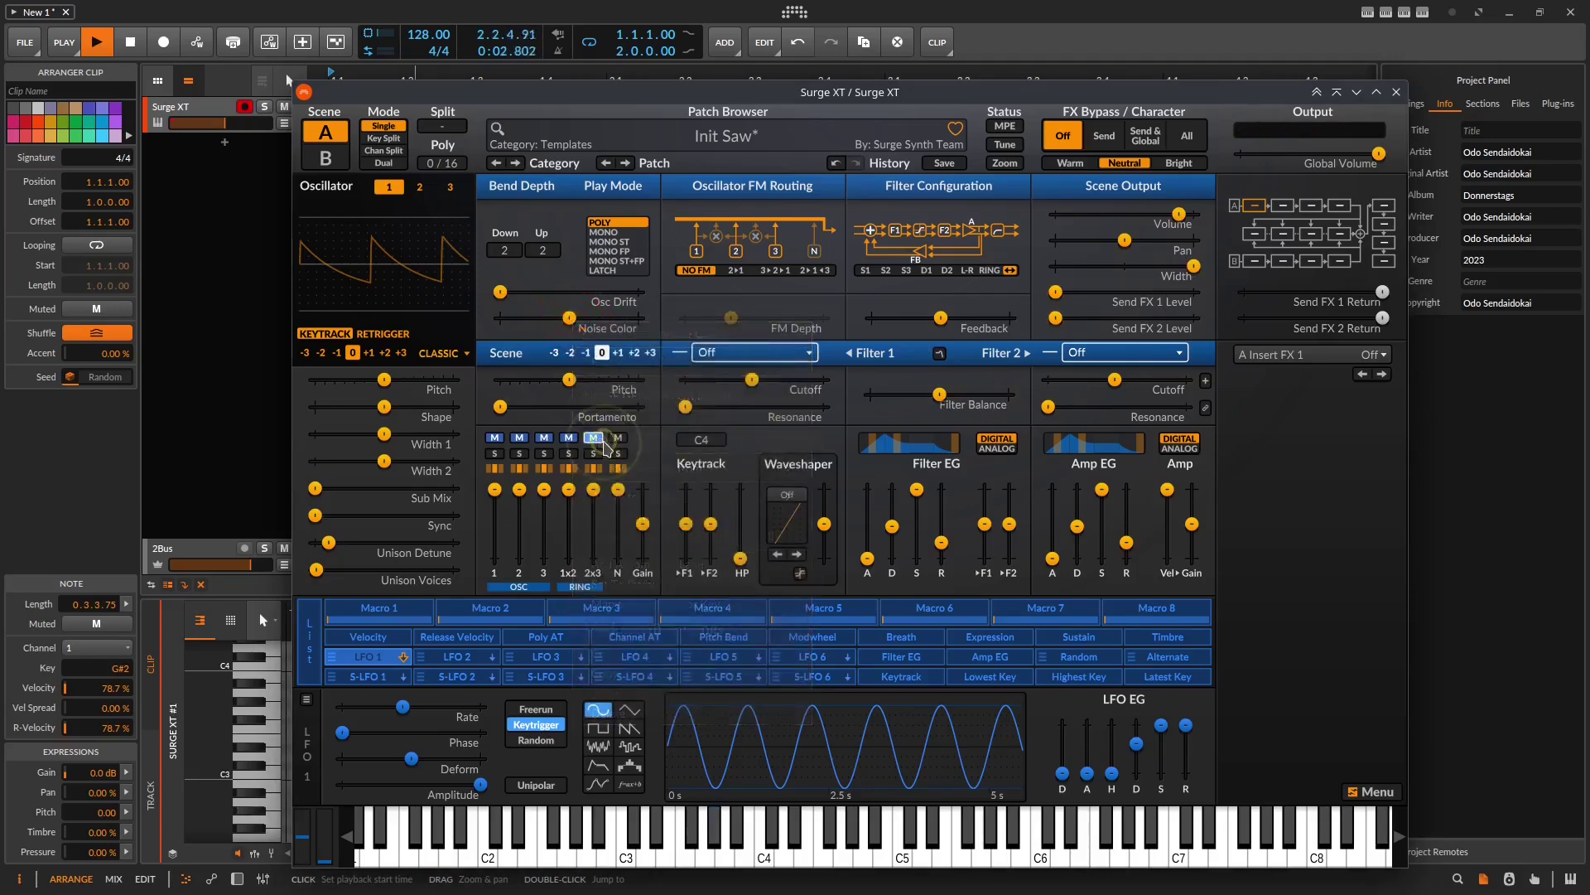
# Add an automation lane for Noise Color and pin it as a separate lane under the Surge XT track
pyautogui.moveTo(609, 325)
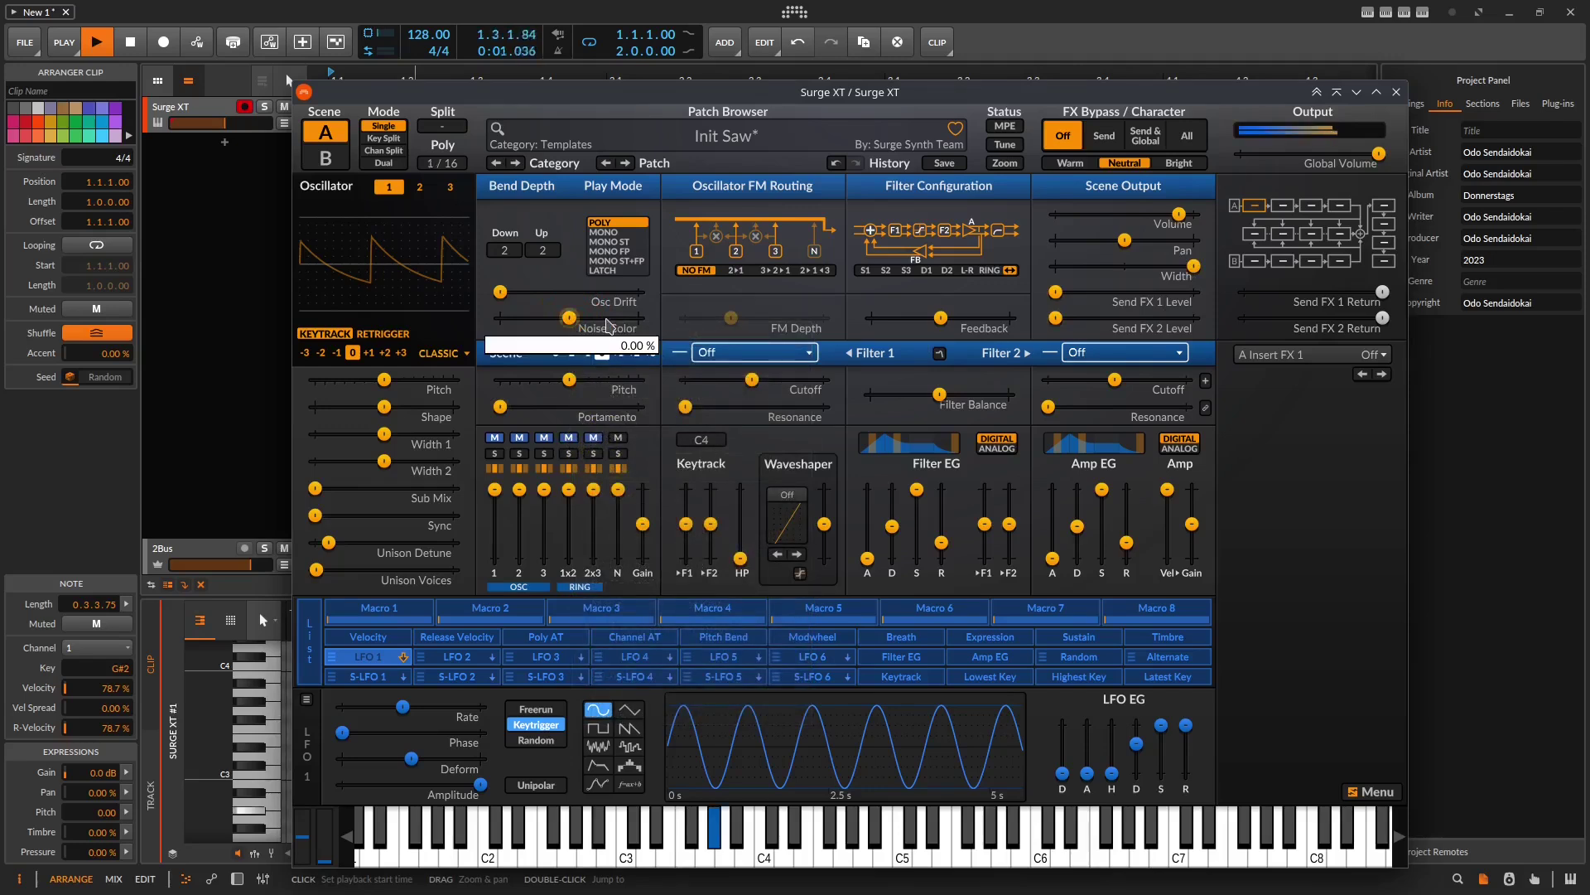
pyautogui.moveTo(431, 97); pyautogui.dragTo(545, 188)
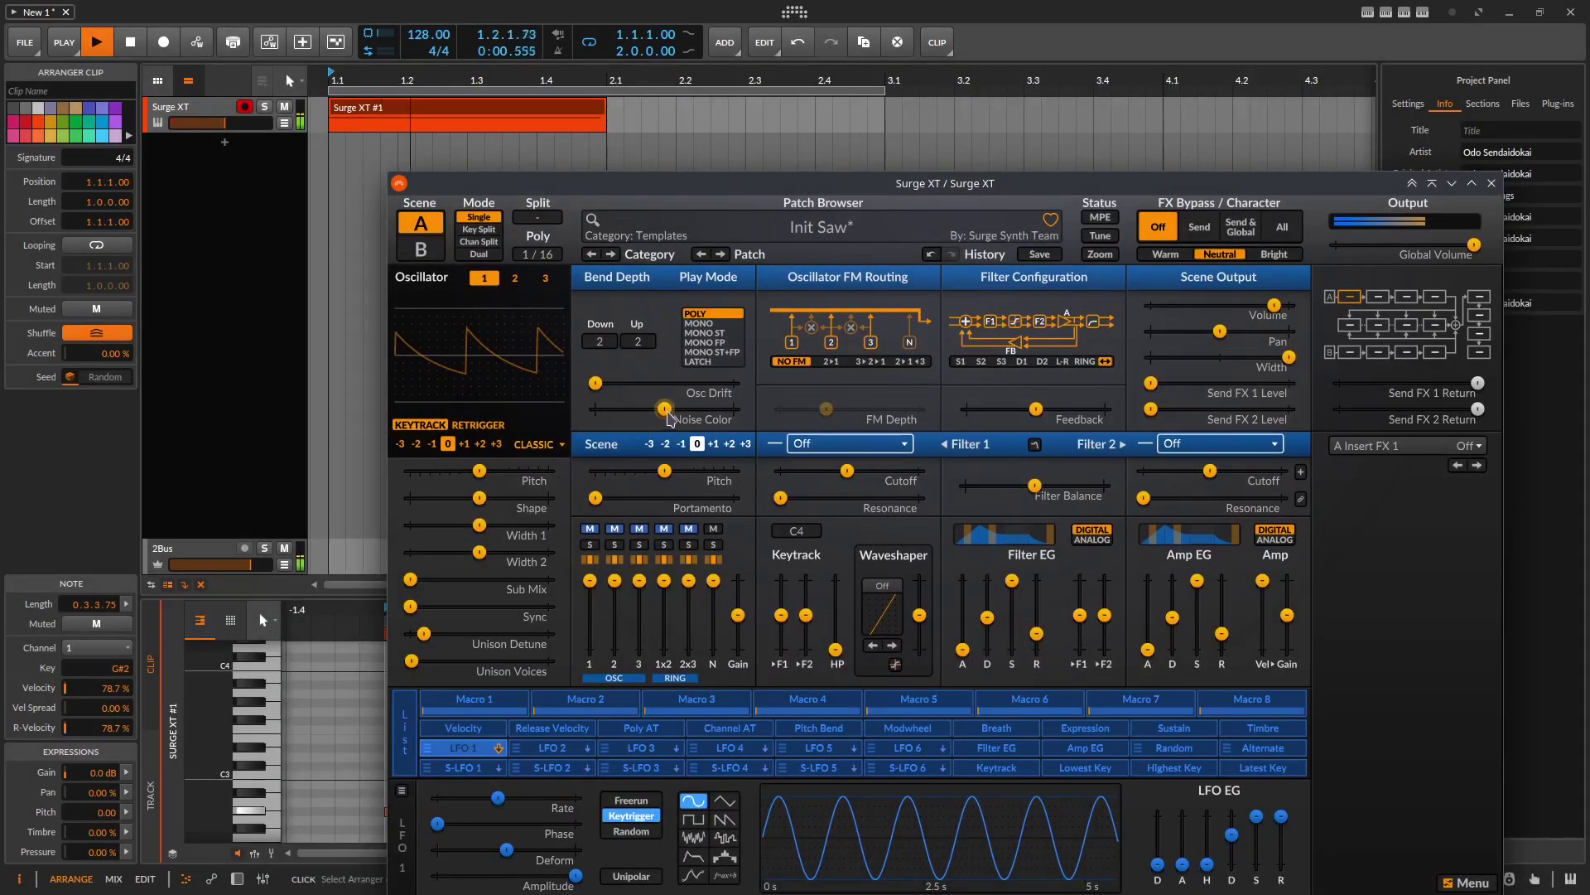
pyautogui.rightClick(665, 408)
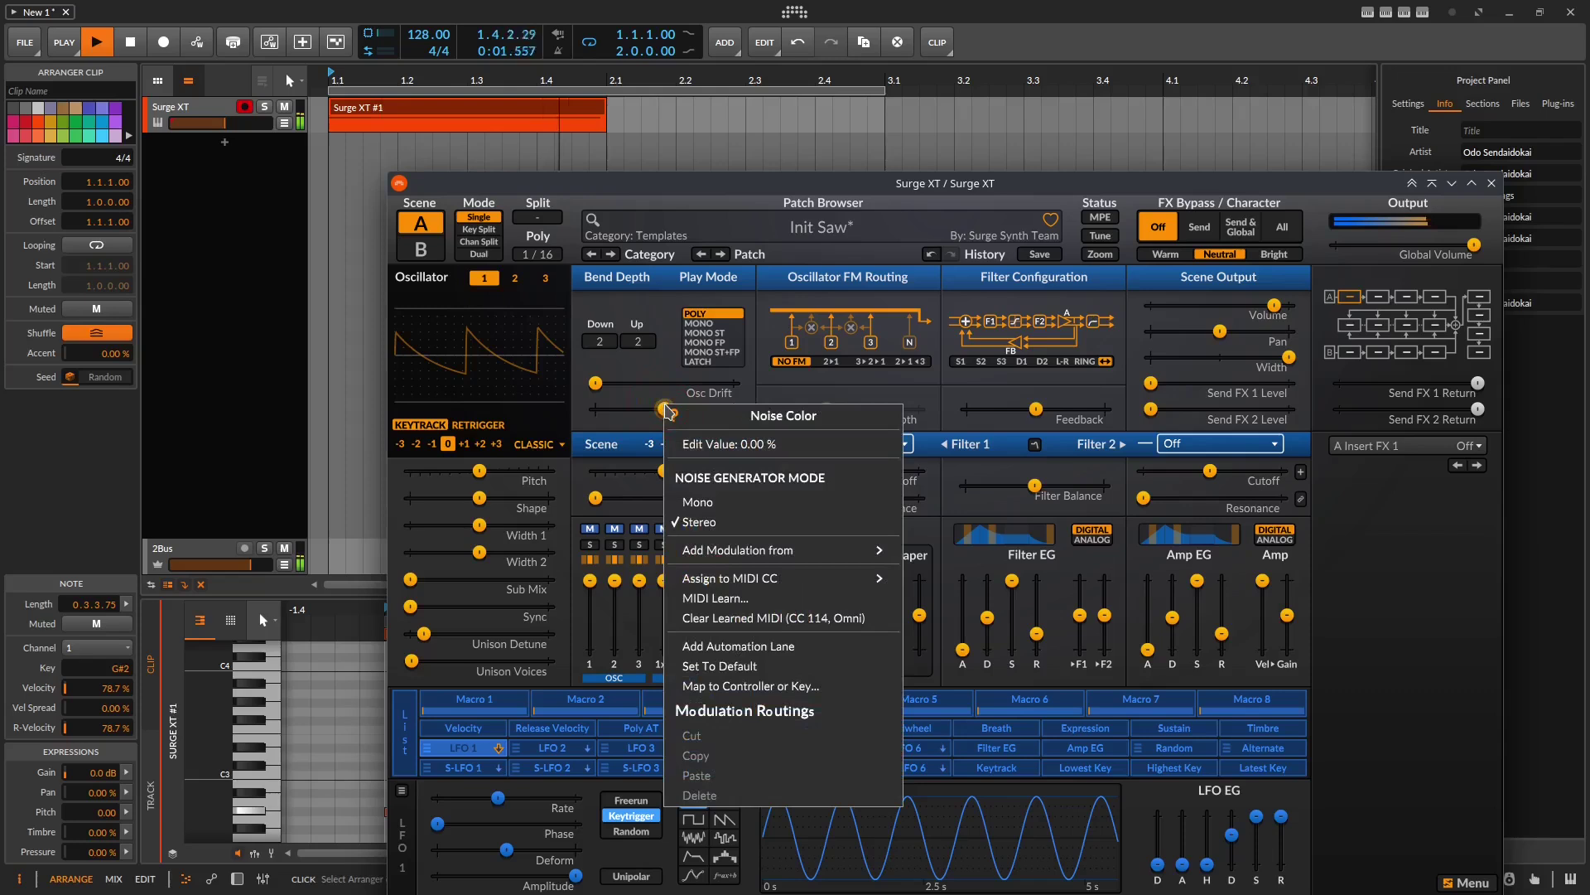
pyautogui.click(740, 646)
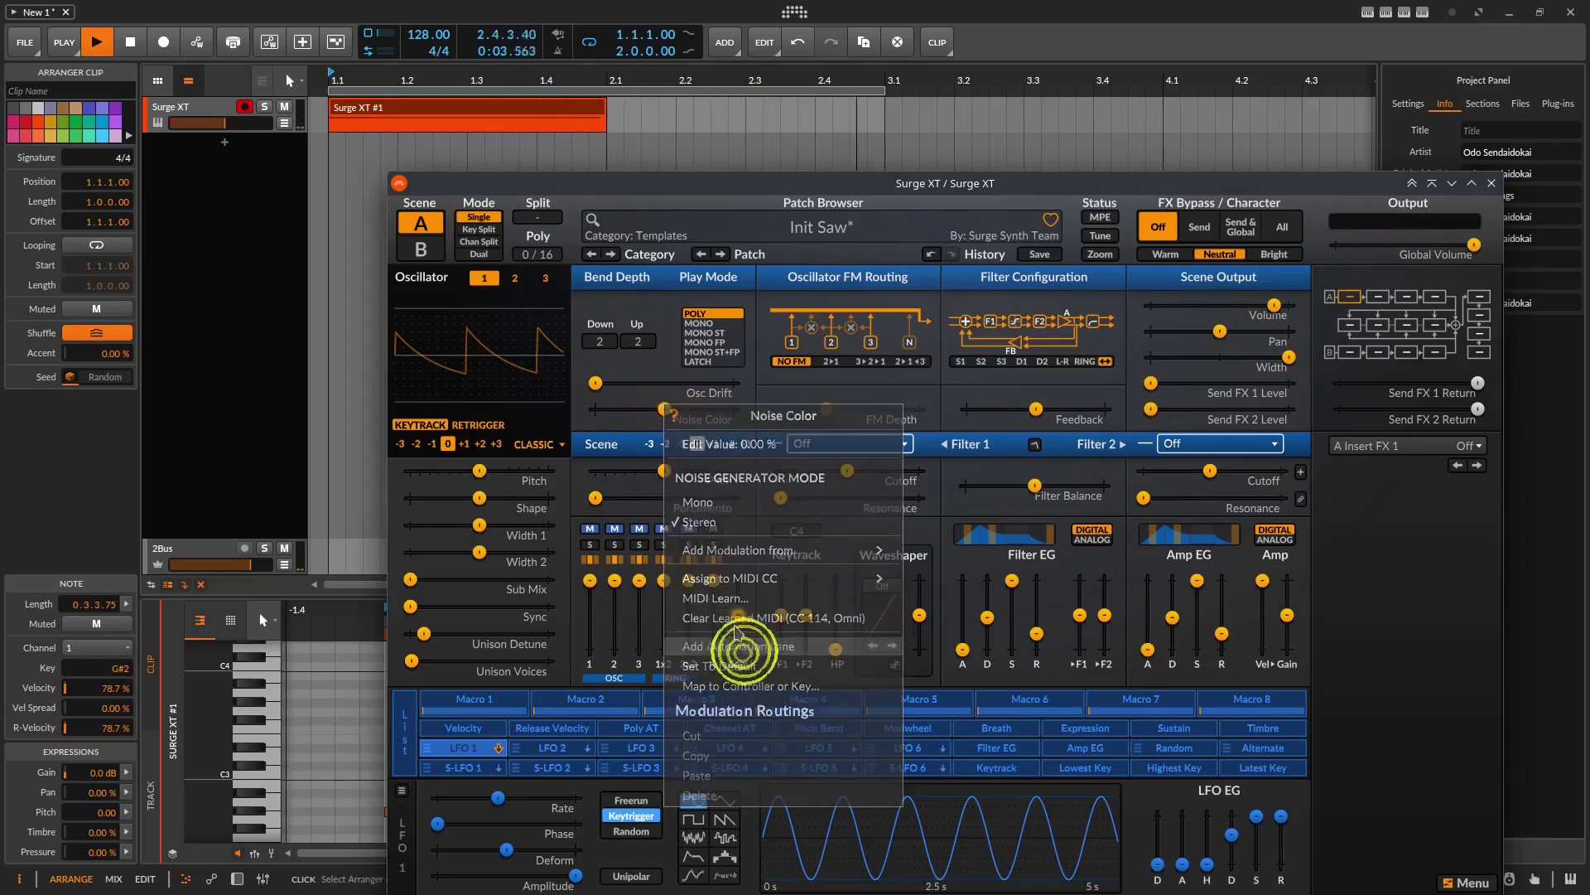
pyautogui.click(284, 123)
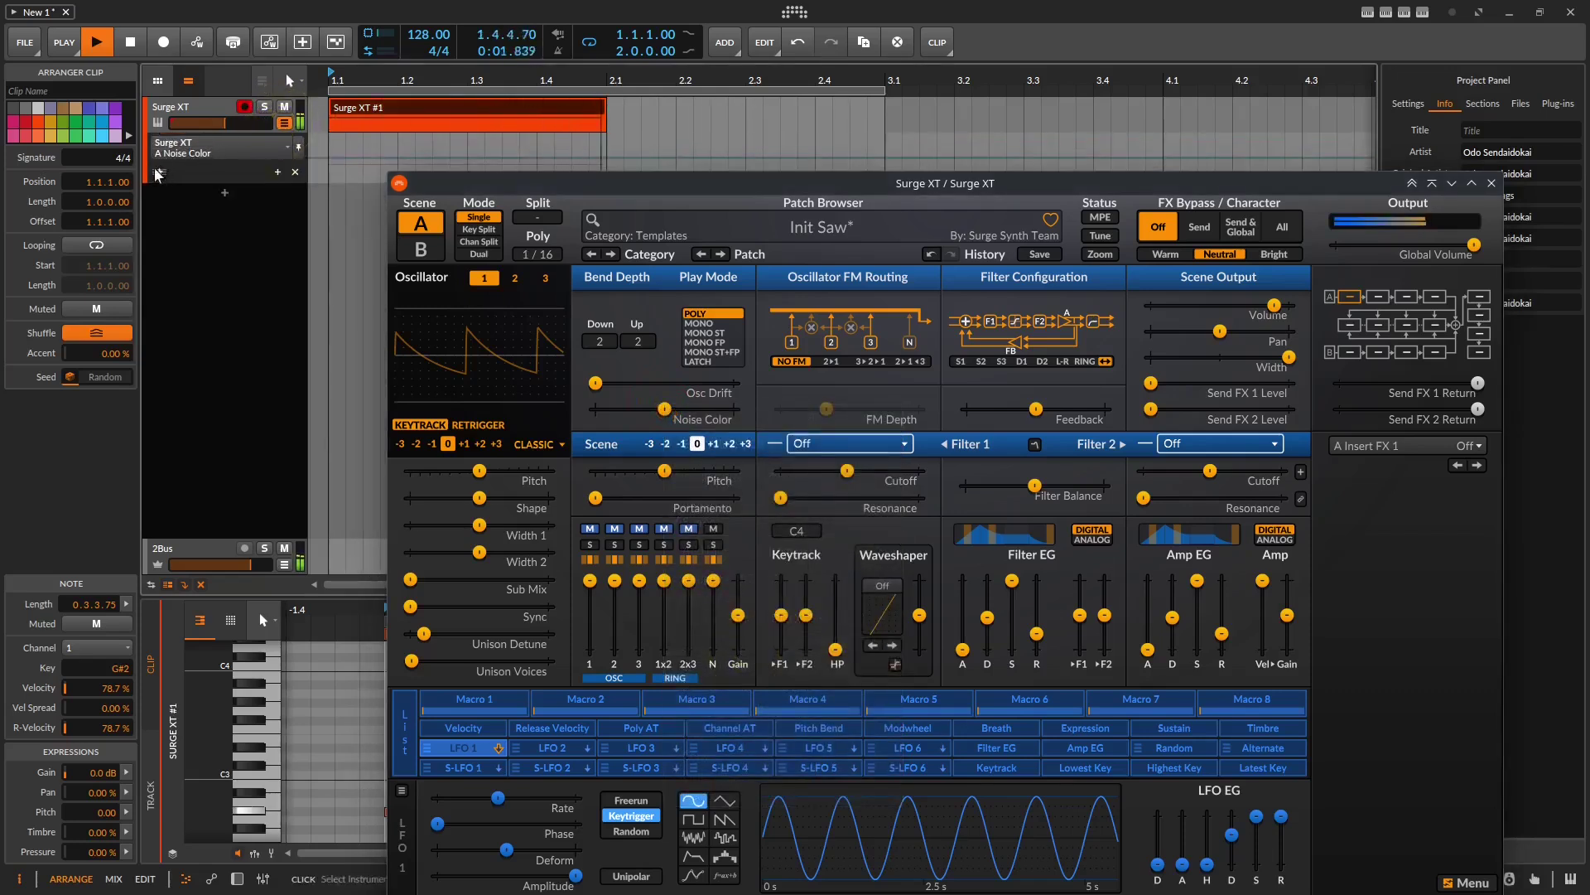
pyautogui.moveTo(478, 181); pyautogui.dragTo(498, 319)
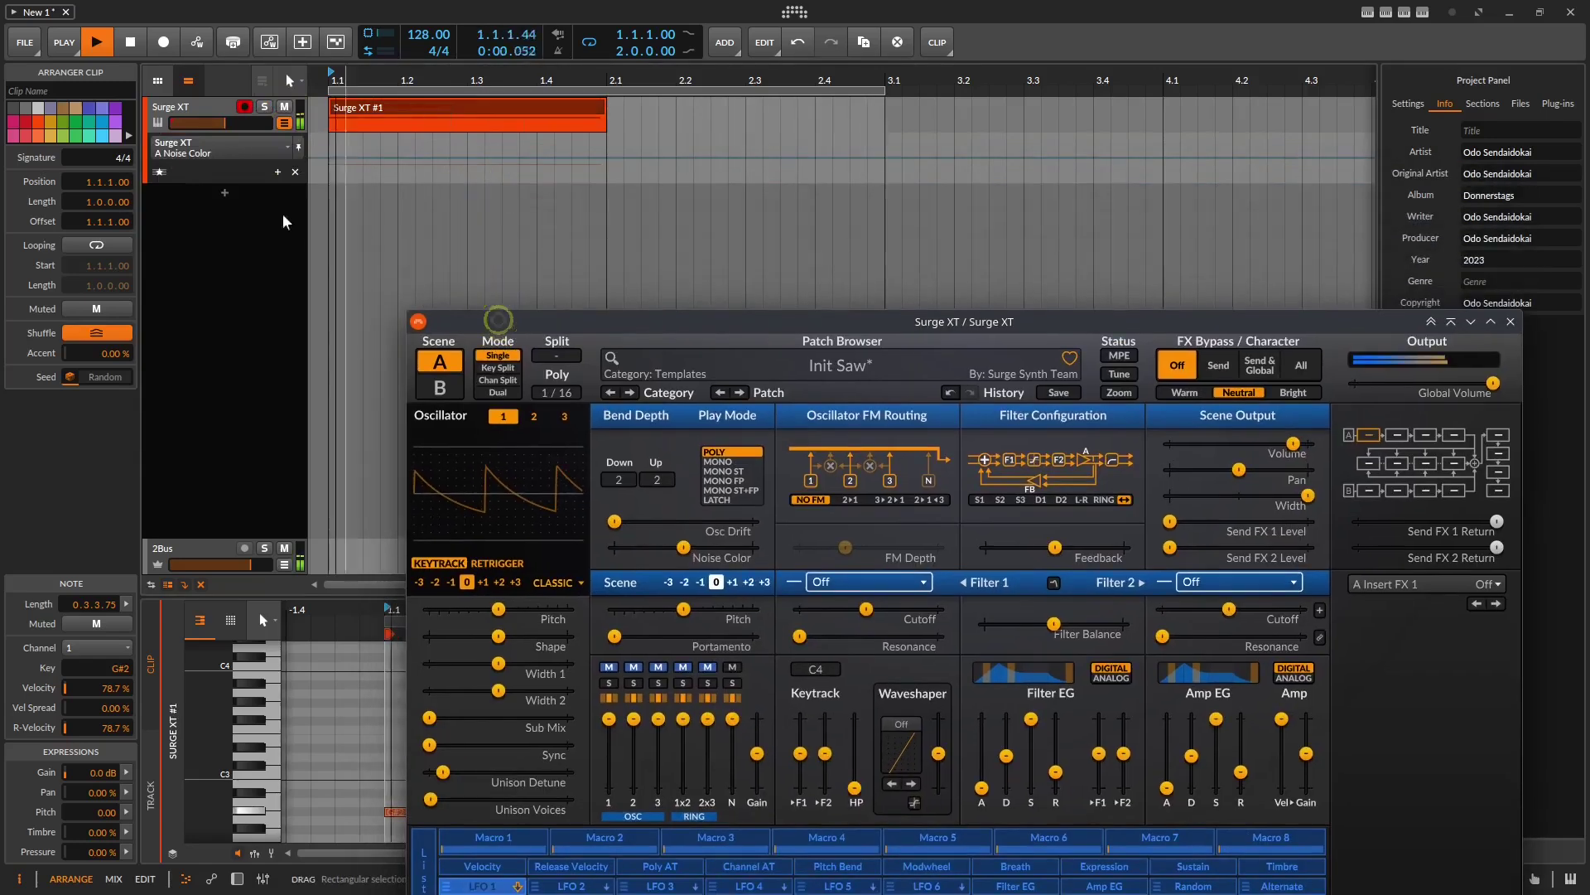
pyautogui.click(160, 171)
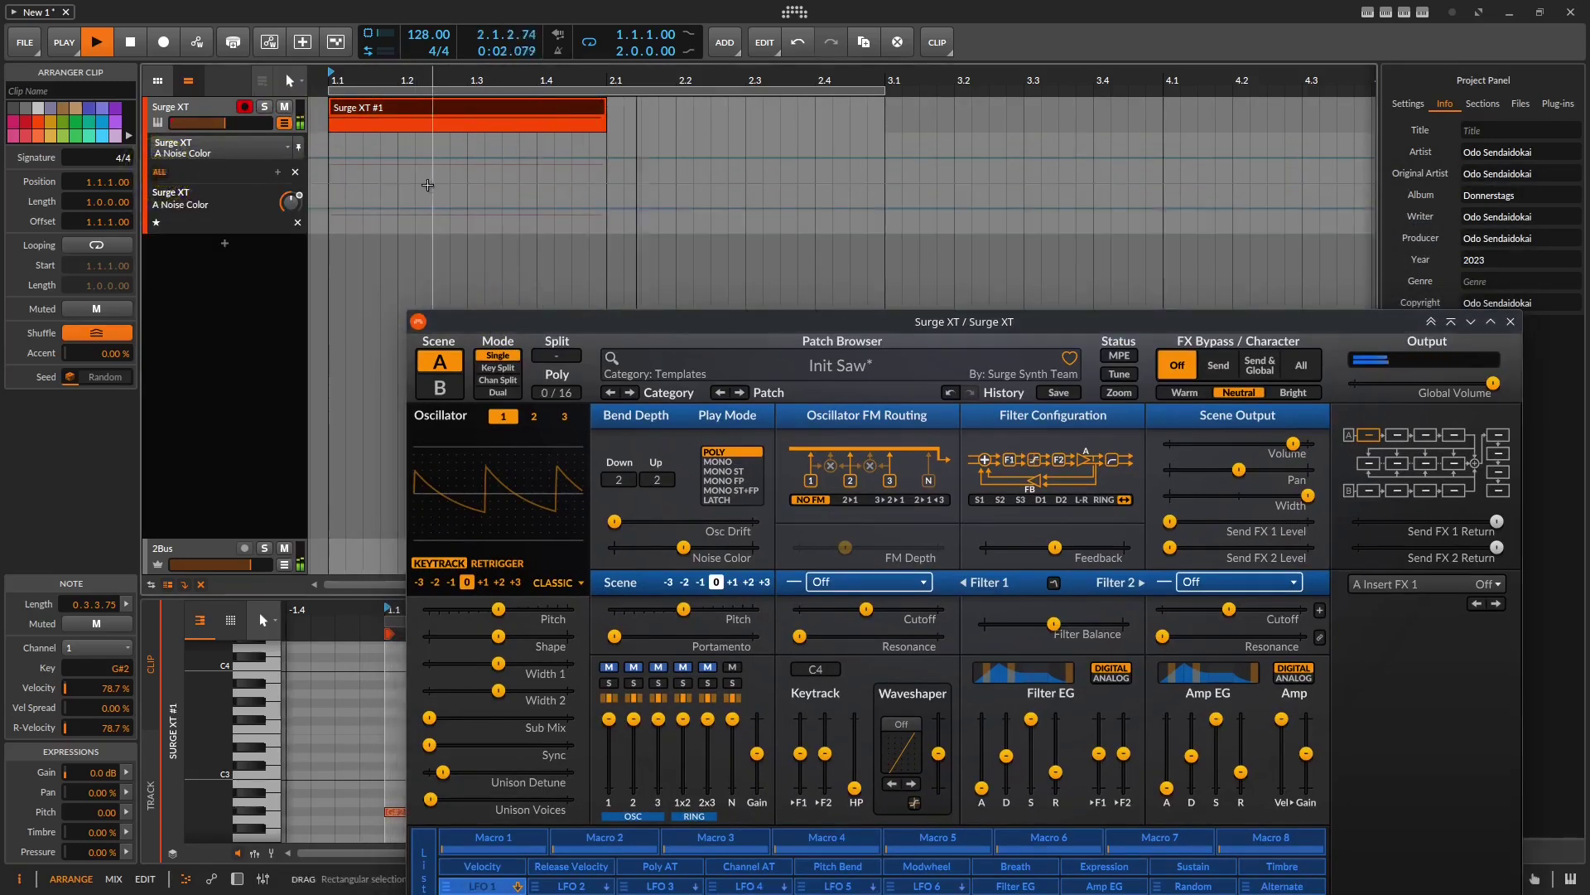
# Draw a curved Noise Color automation rise from 1.1.1.00 to 55.0 % at 1.4.4.82, dropping back at bar 2
pyautogui.click(329, 219)
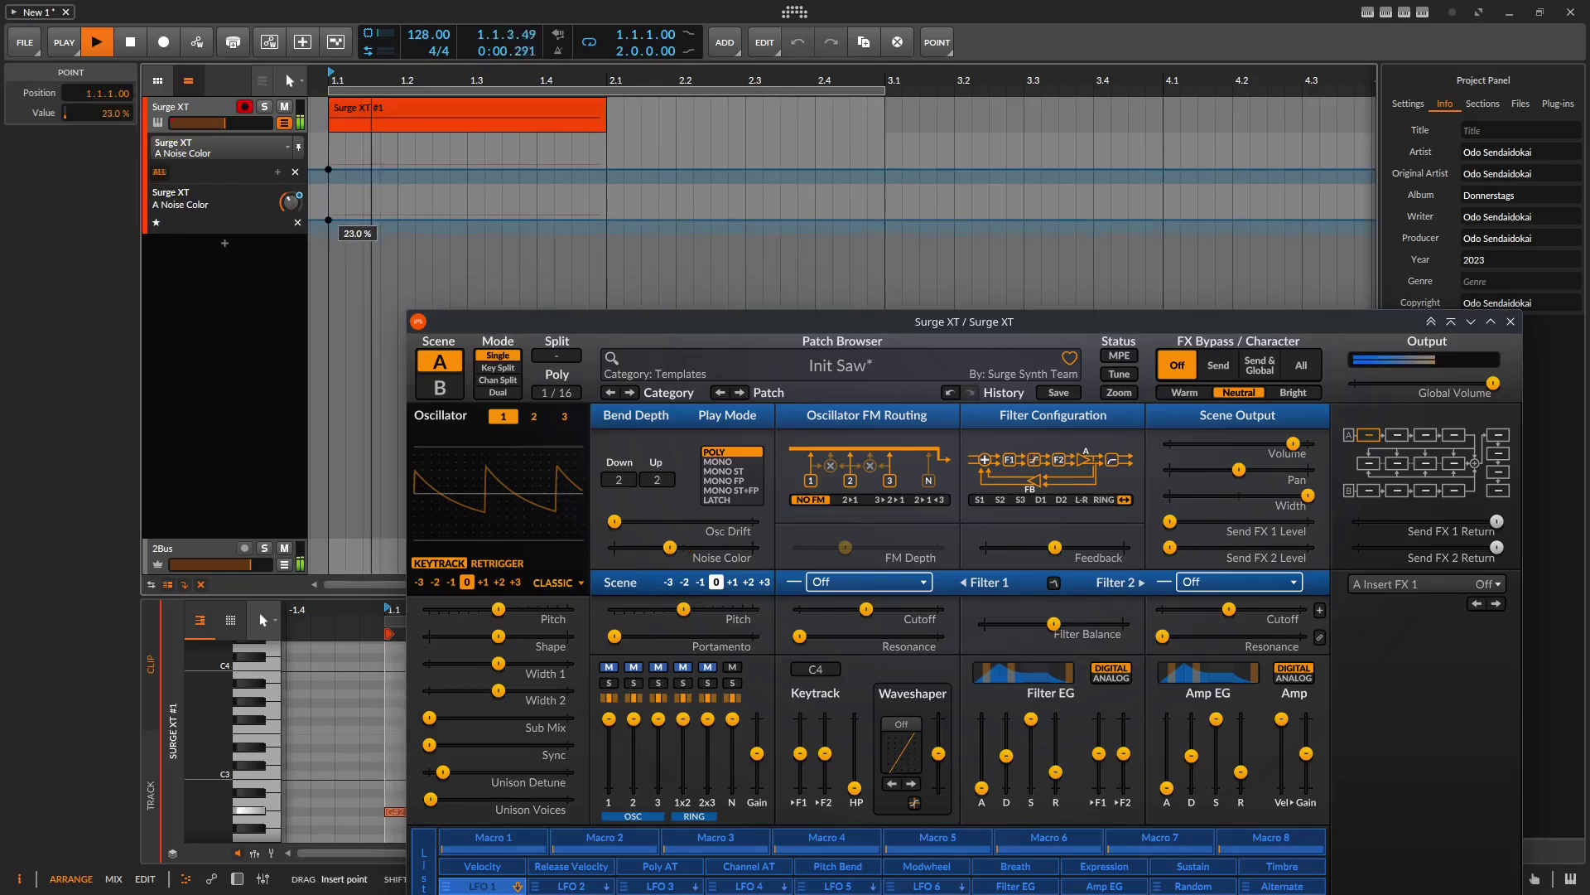
pyautogui.moveTo(329, 215); pyautogui.dragTo(591, 208)
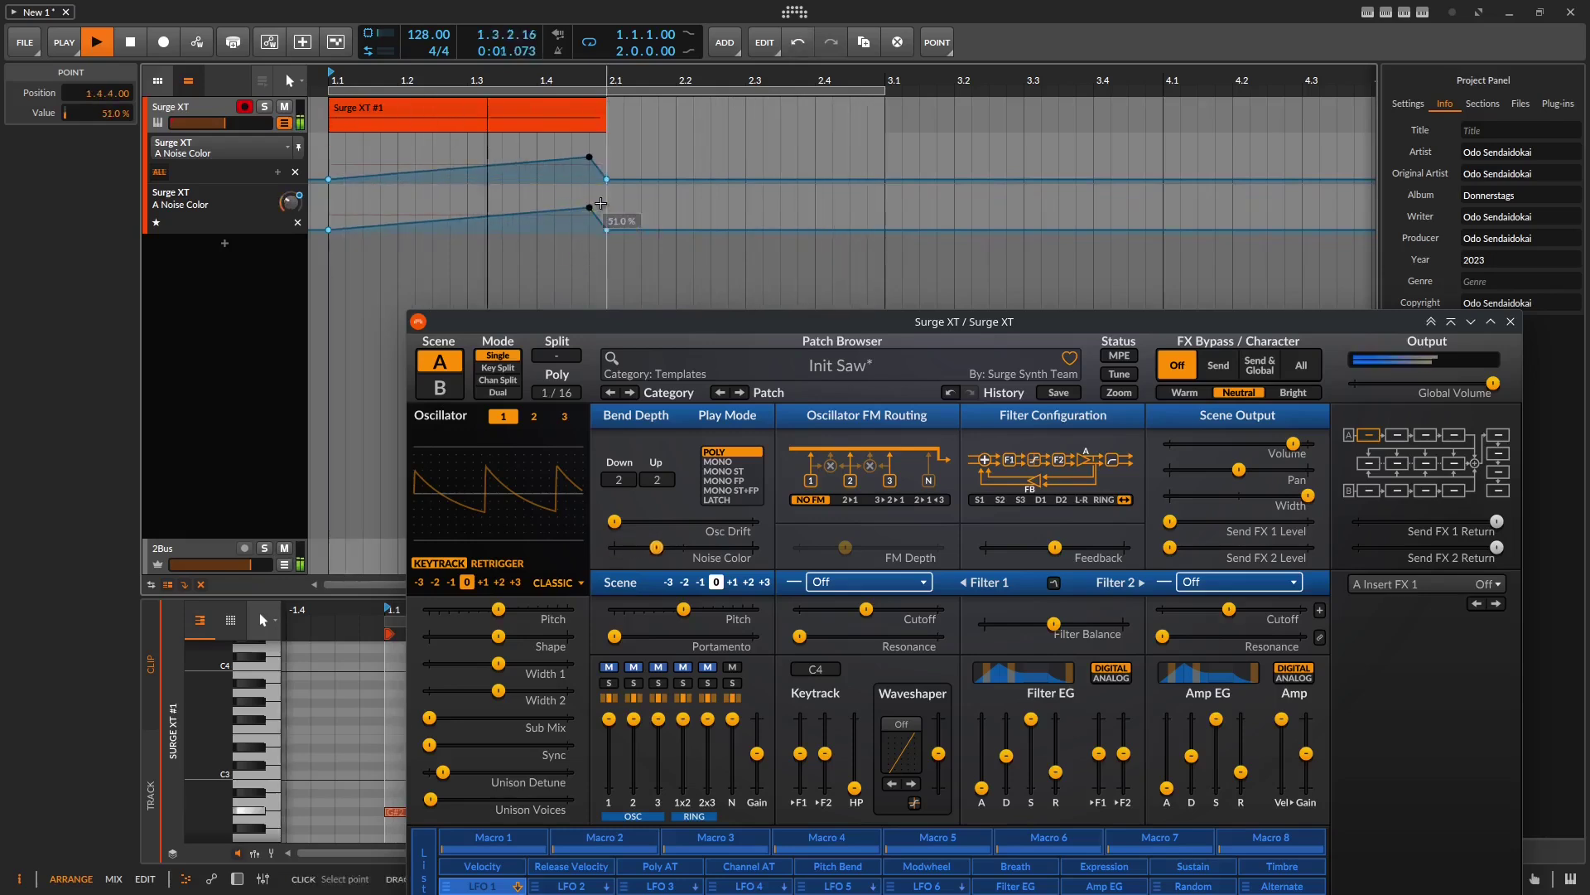
pyautogui.scroll(3, 592, 208)
pyautogui.scroll(2, 581, 209)
pyautogui.moveTo(517, 212); pyautogui.dragTo(665, 205)
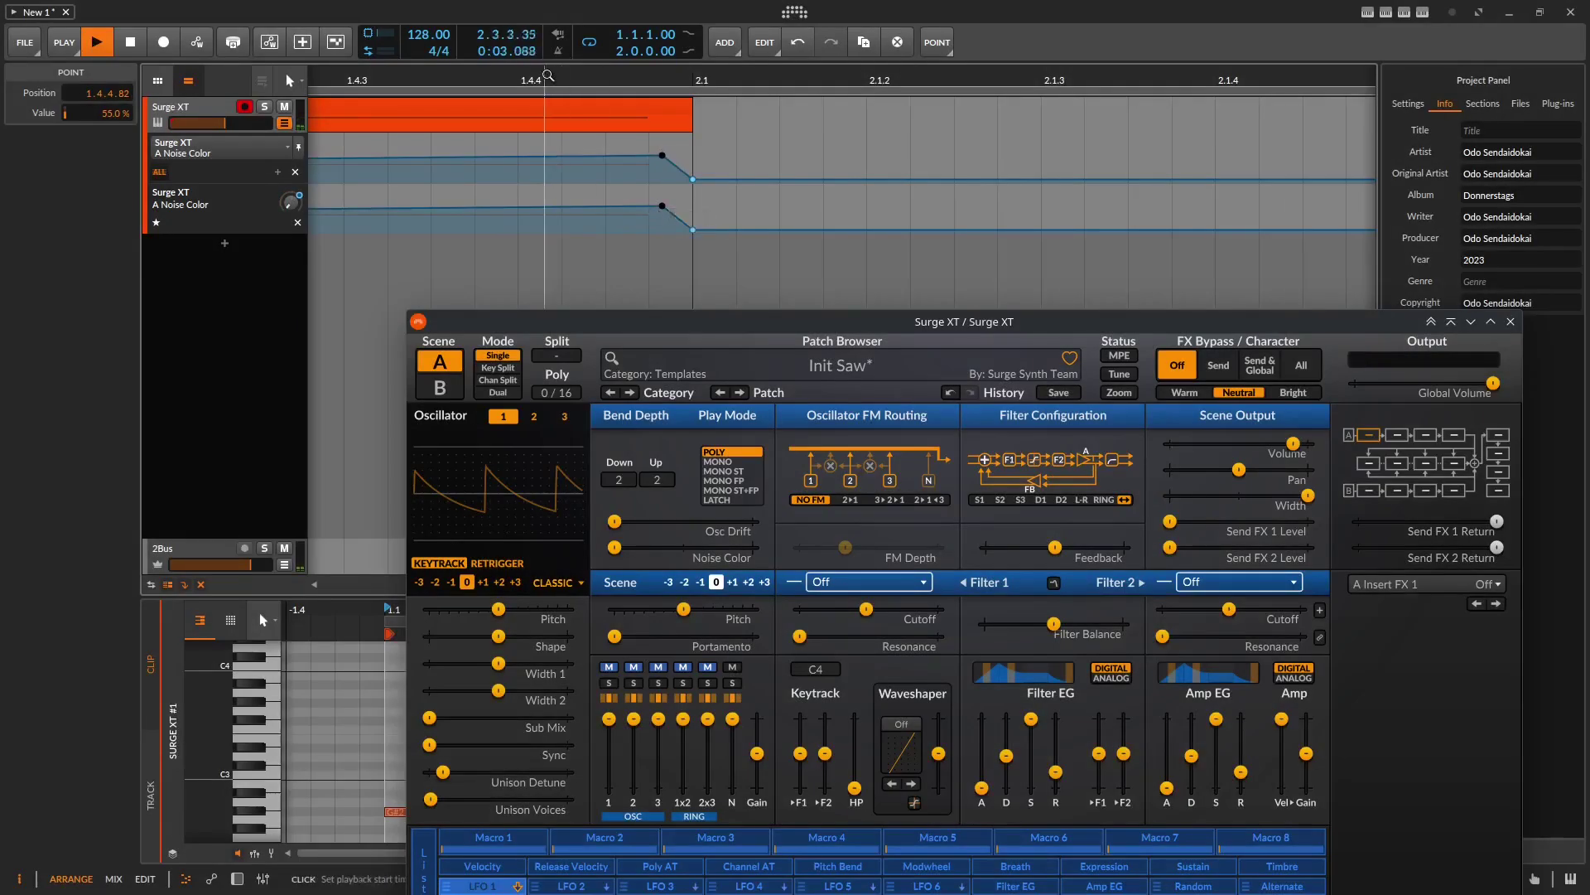
pyautogui.moveTo(547, 75); pyautogui.dragTo(547, 75)
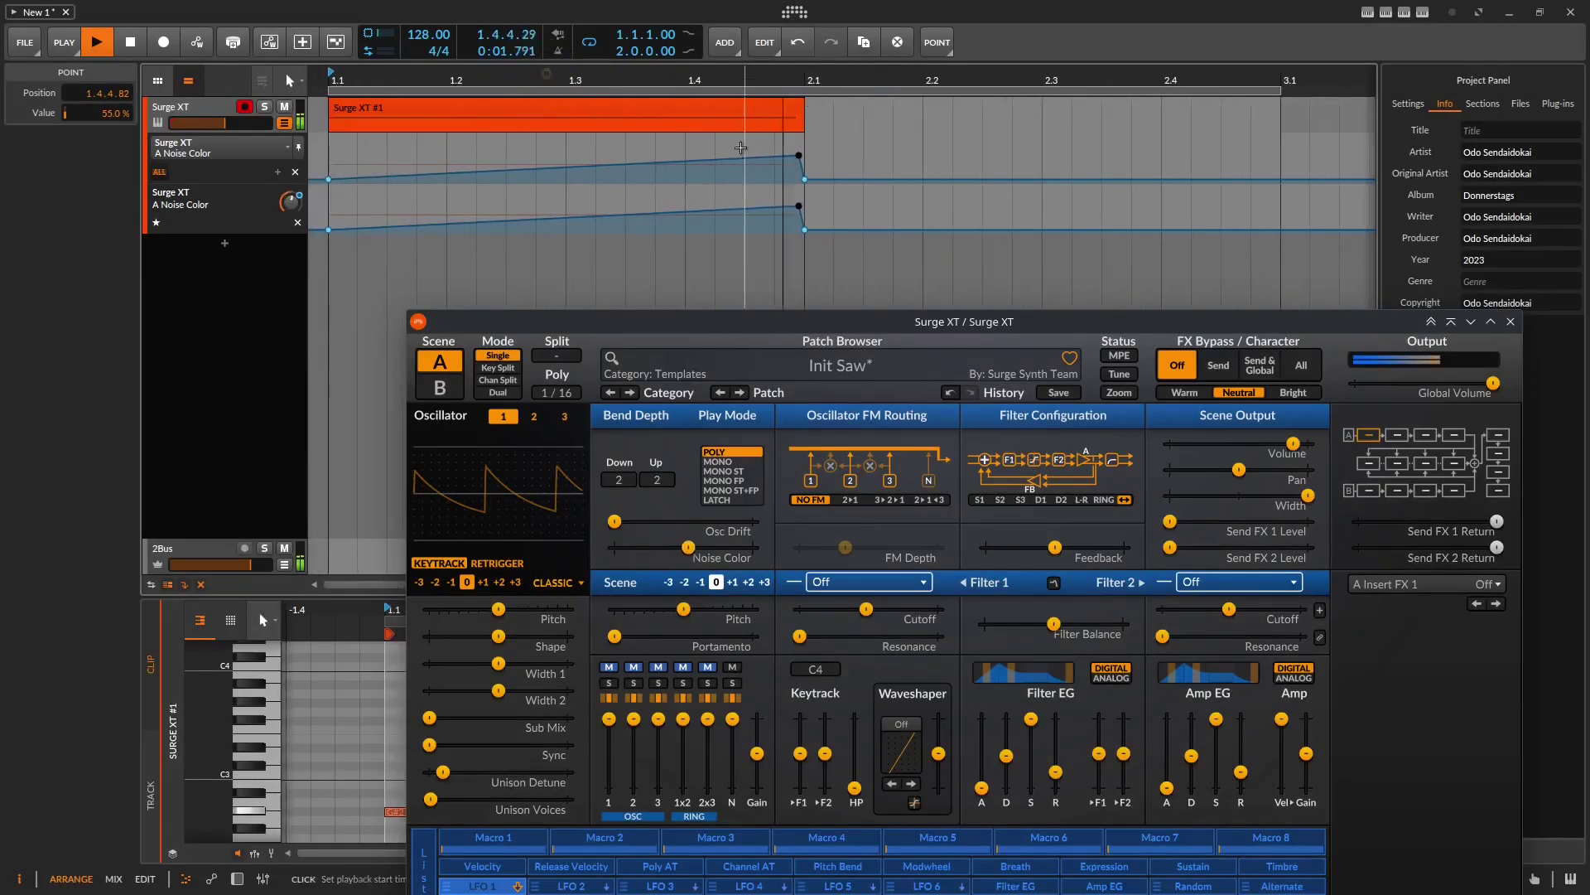
pyautogui.moveTo(728, 211); pyautogui.dragTo(728, 204)
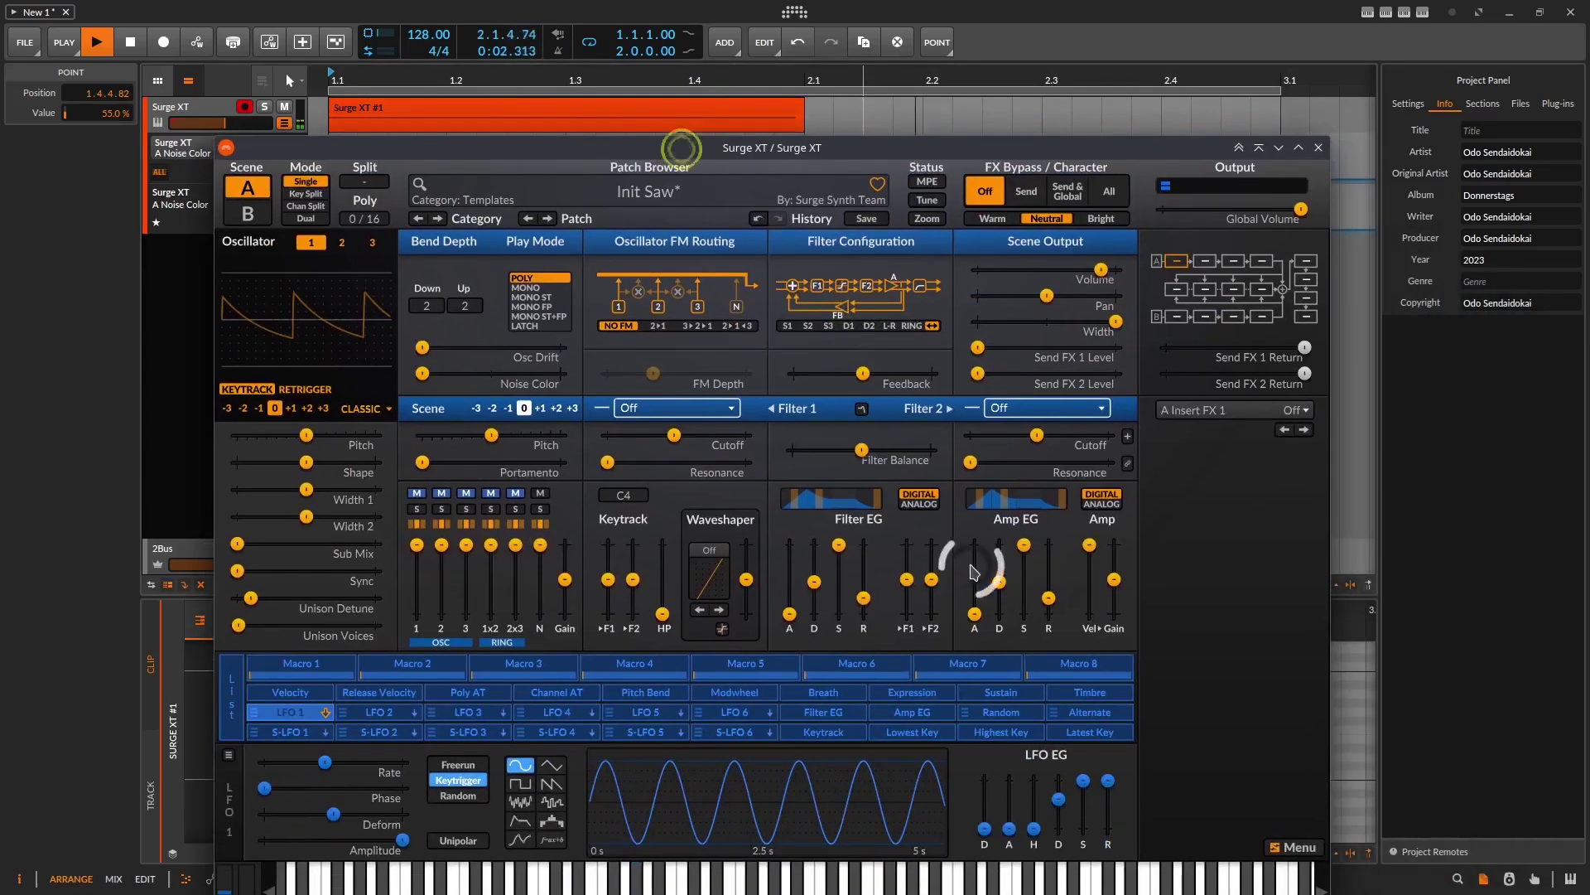
# Set the Amp EG attack to about 0.612 s, listen to the result and stop playback
pyautogui.moveTo(975, 614); pyautogui.dragTo(969, 578)
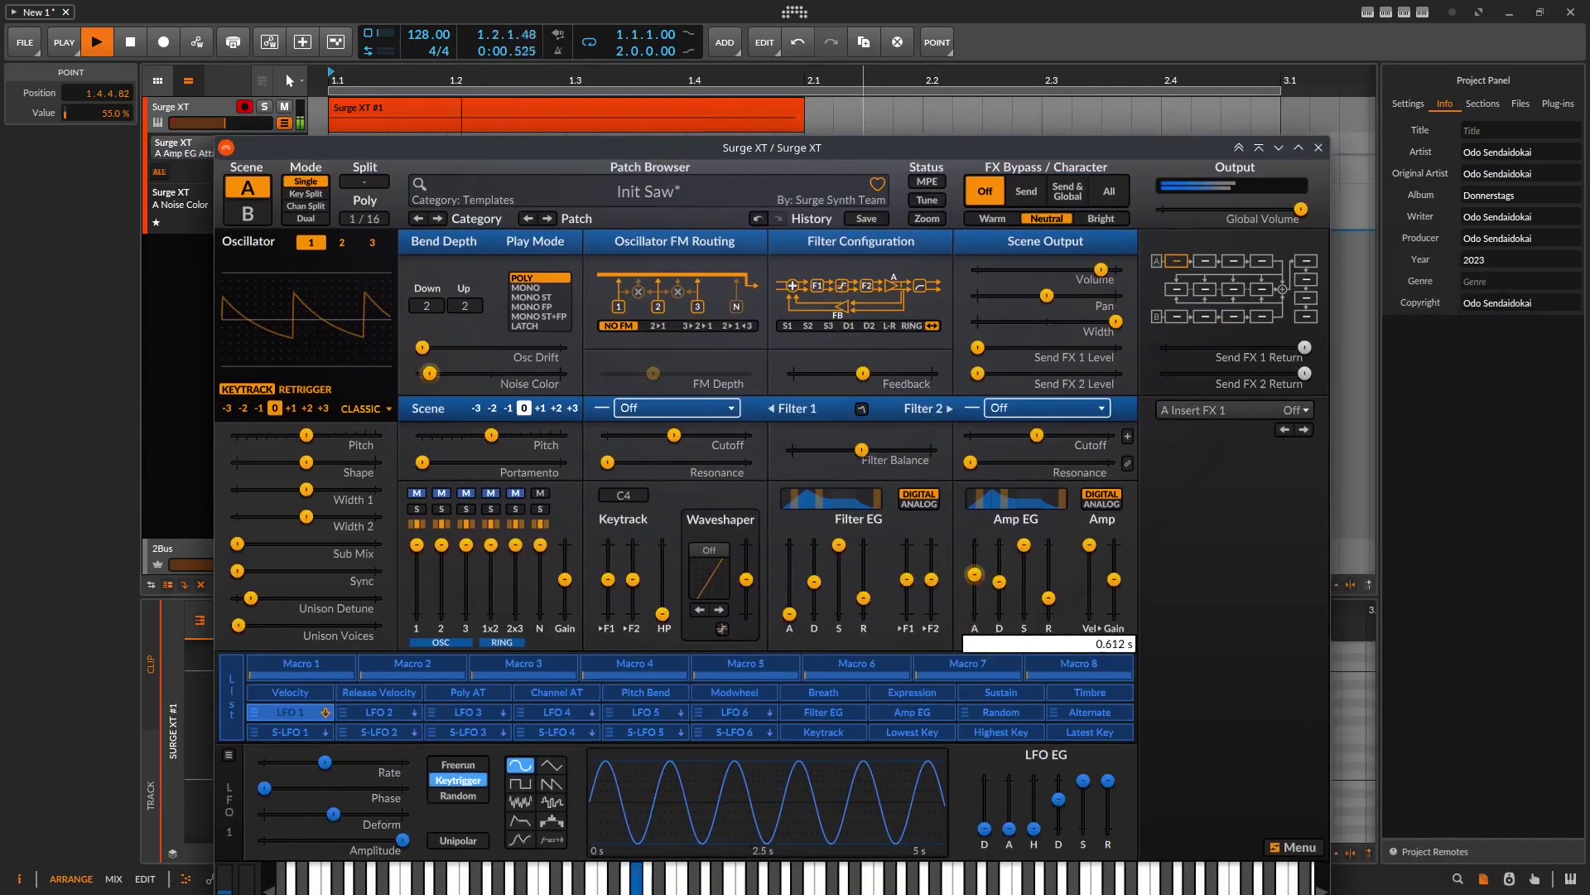
pyautogui.moveTo(970, 578)
pyautogui.press('space')
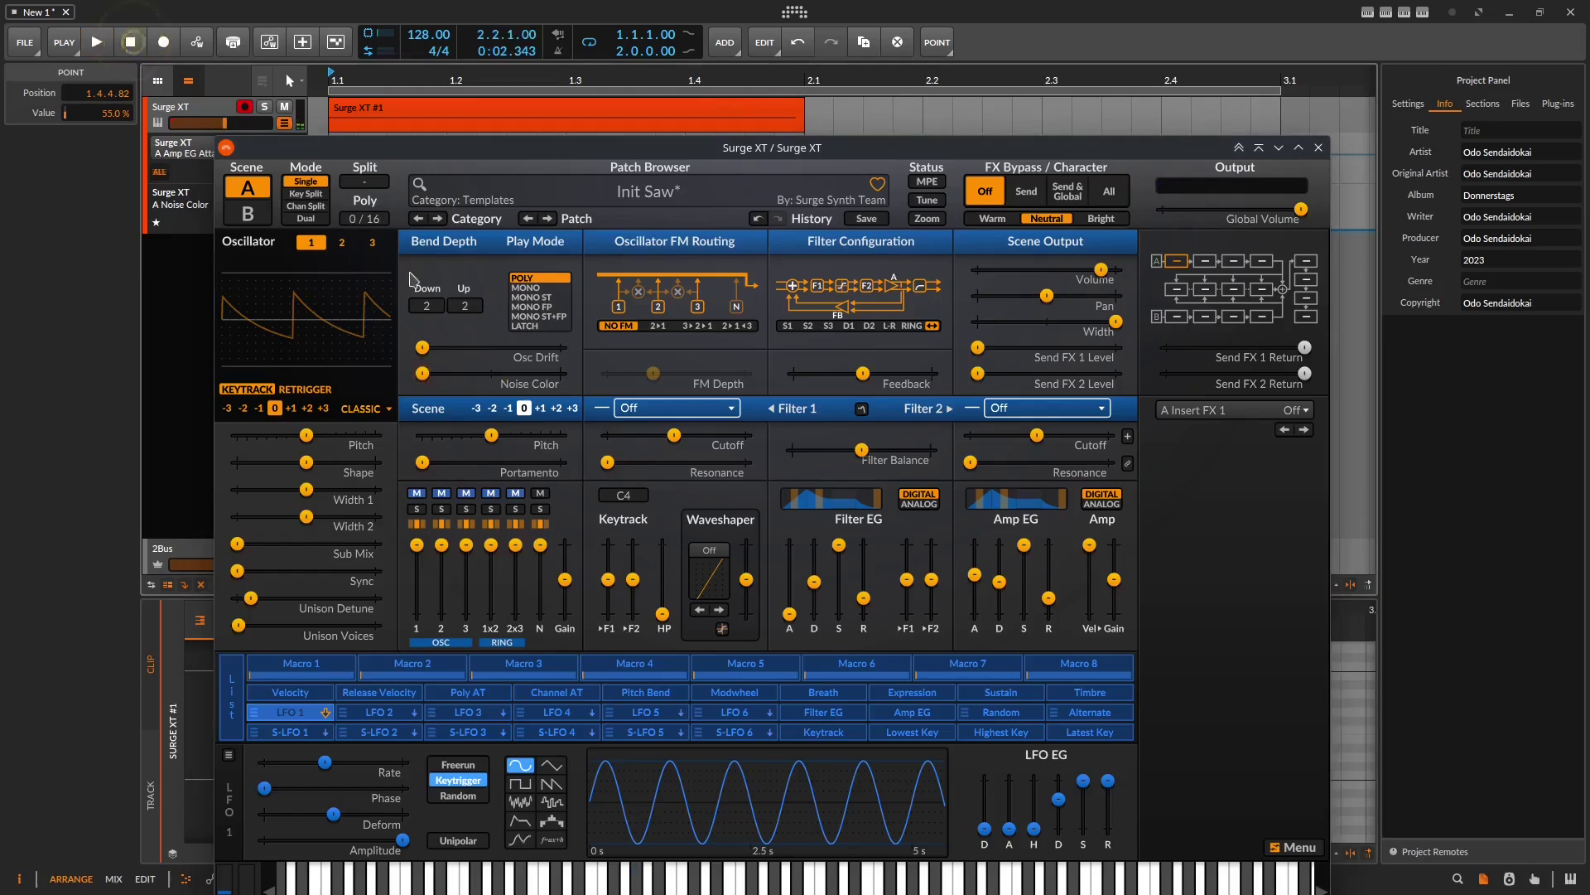
# Extend the Surge XT clip in the arranger to a length of 2.0.0.00
pyautogui.moveTo(514, 152); pyautogui.dragTo(514, 108)
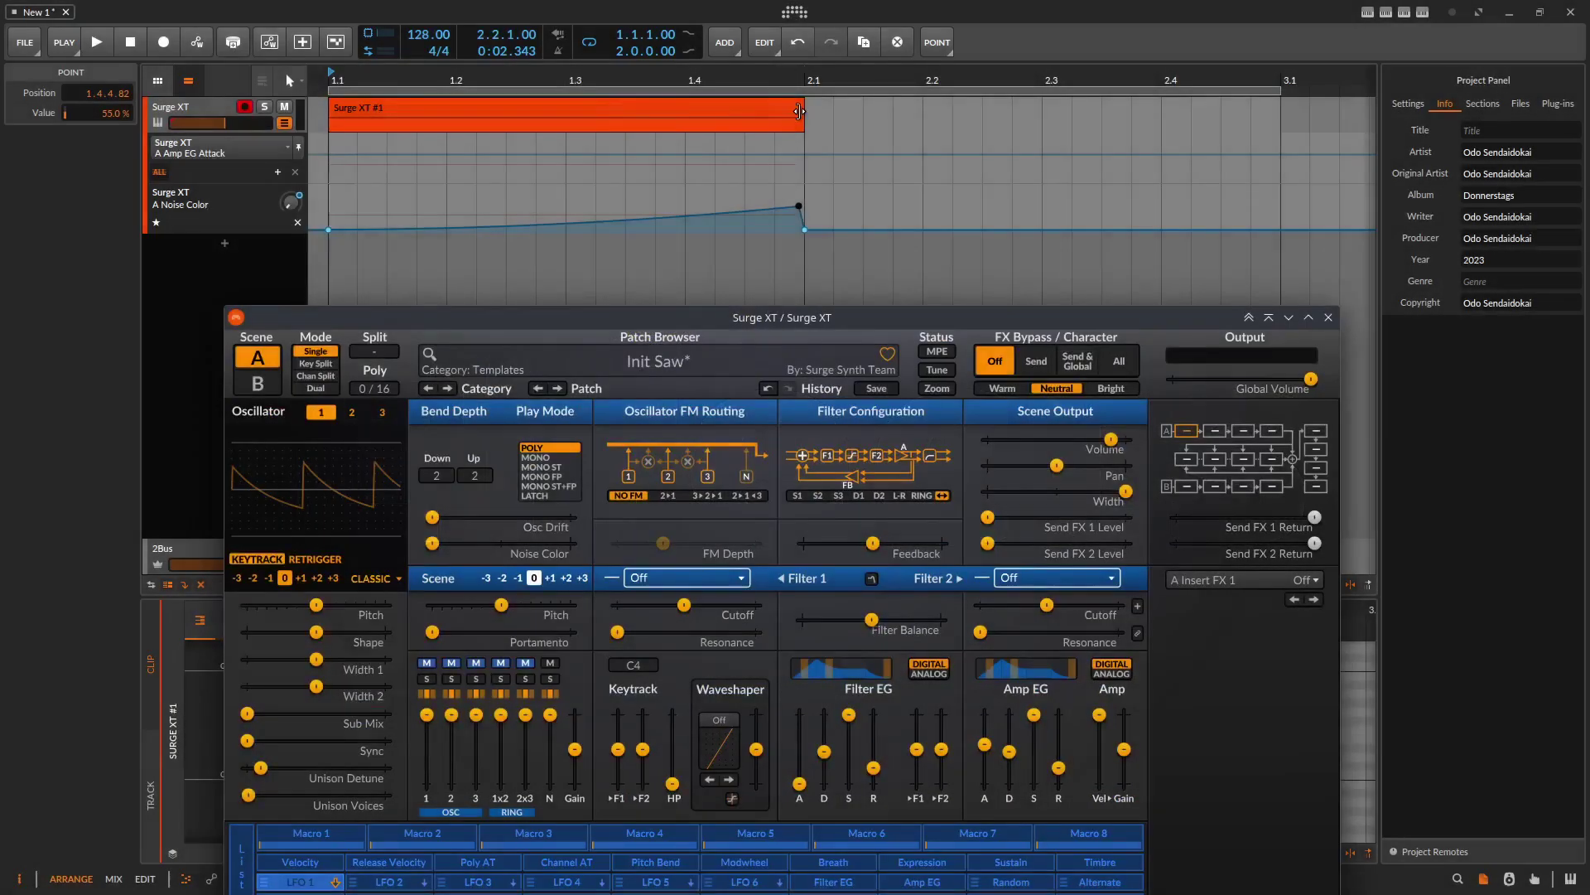
pyautogui.moveTo(801, 113); pyautogui.dragTo(1273, 105)
# Automate the scene Width in its own lane, falling to 20.0 % just before bar 2 and jumping back up, and play it
pyautogui.moveTo(936, 324); pyautogui.dragTo(928, 126)
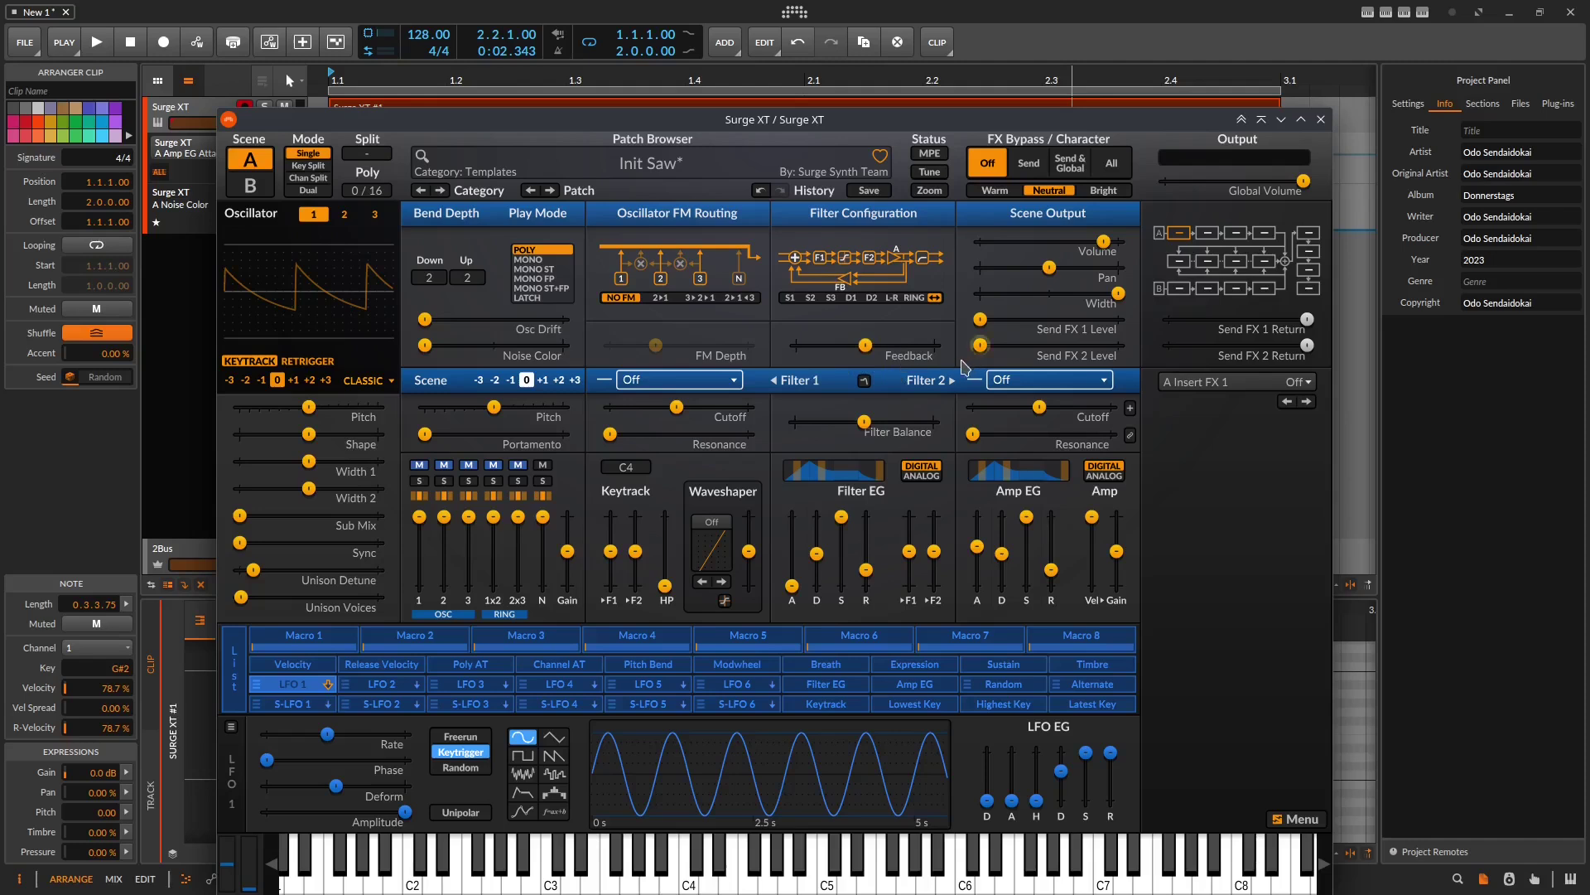
pyautogui.rightClick(1120, 298)
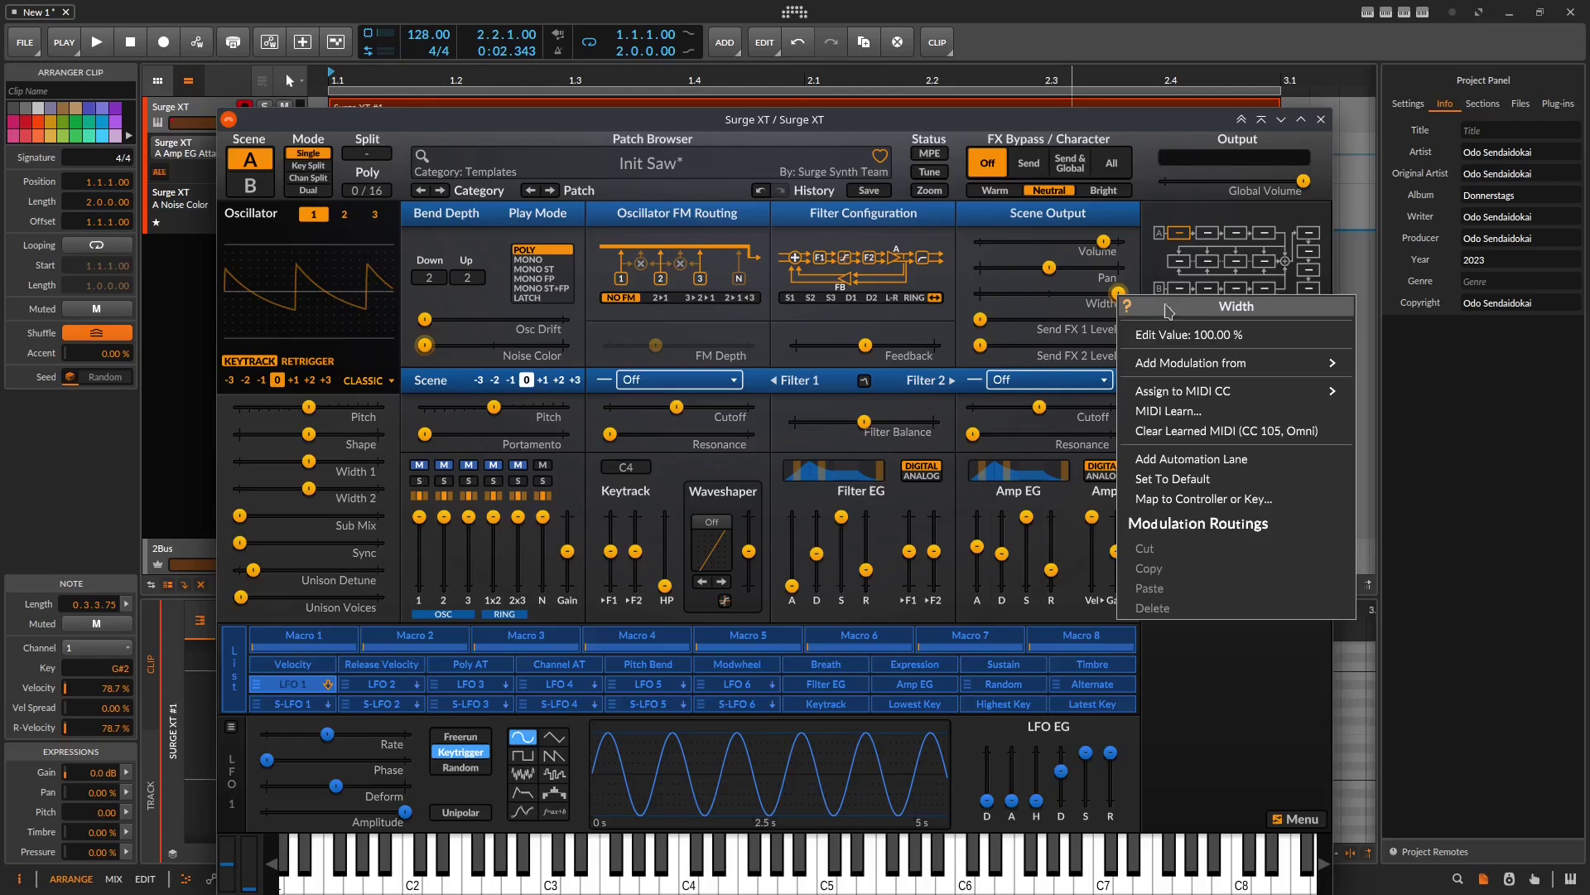
pyautogui.click(1185, 458)
pyautogui.moveTo(1090, 116); pyautogui.dragTo(1101, 461)
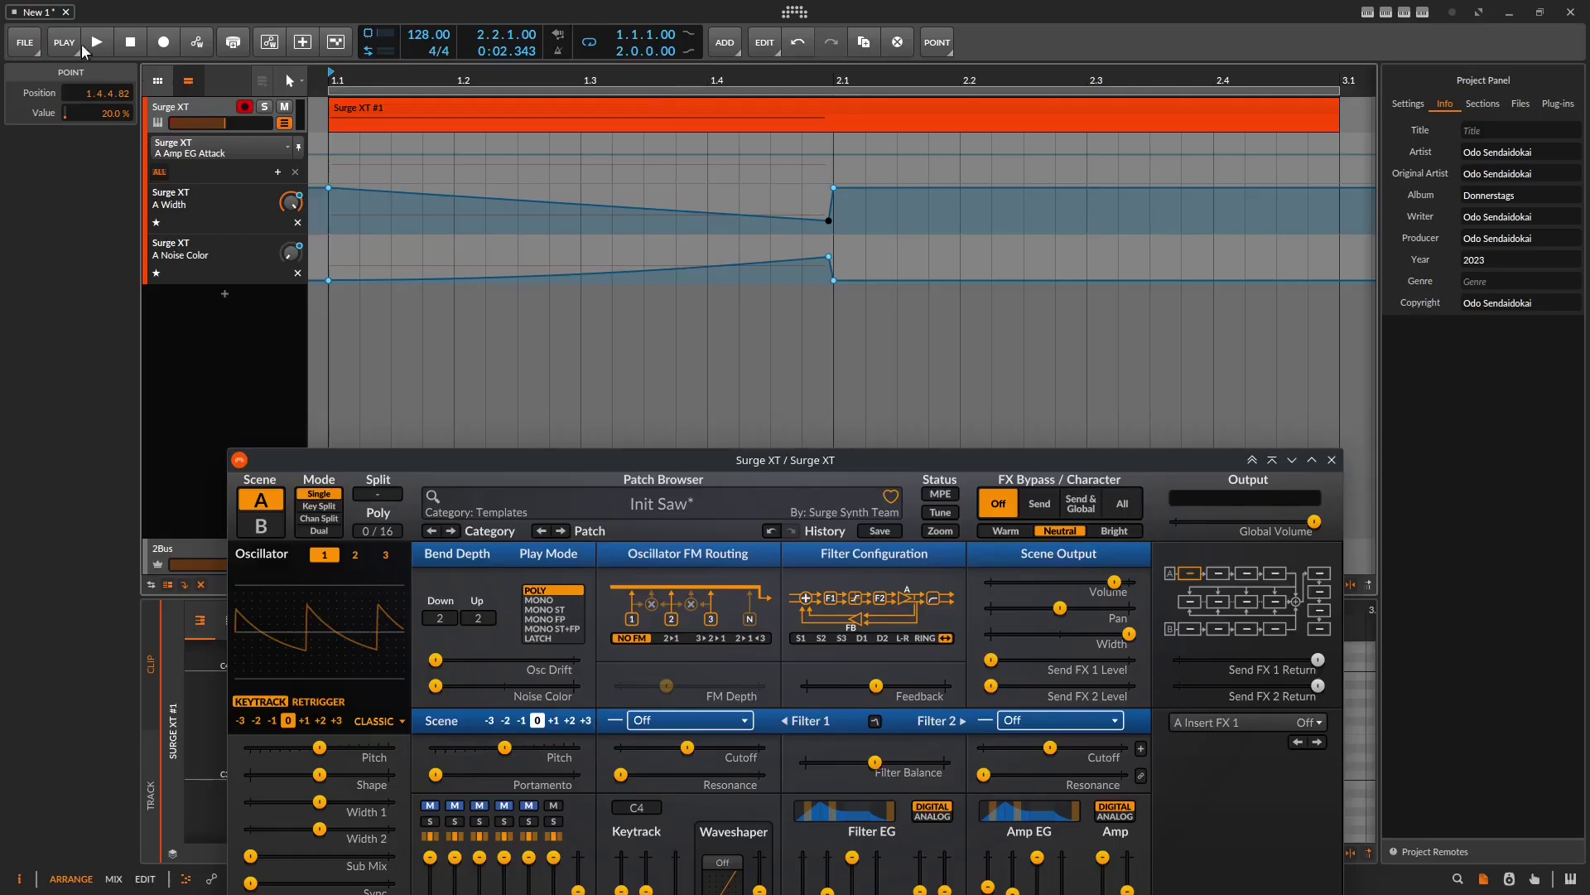
pyautogui.click(92, 43)
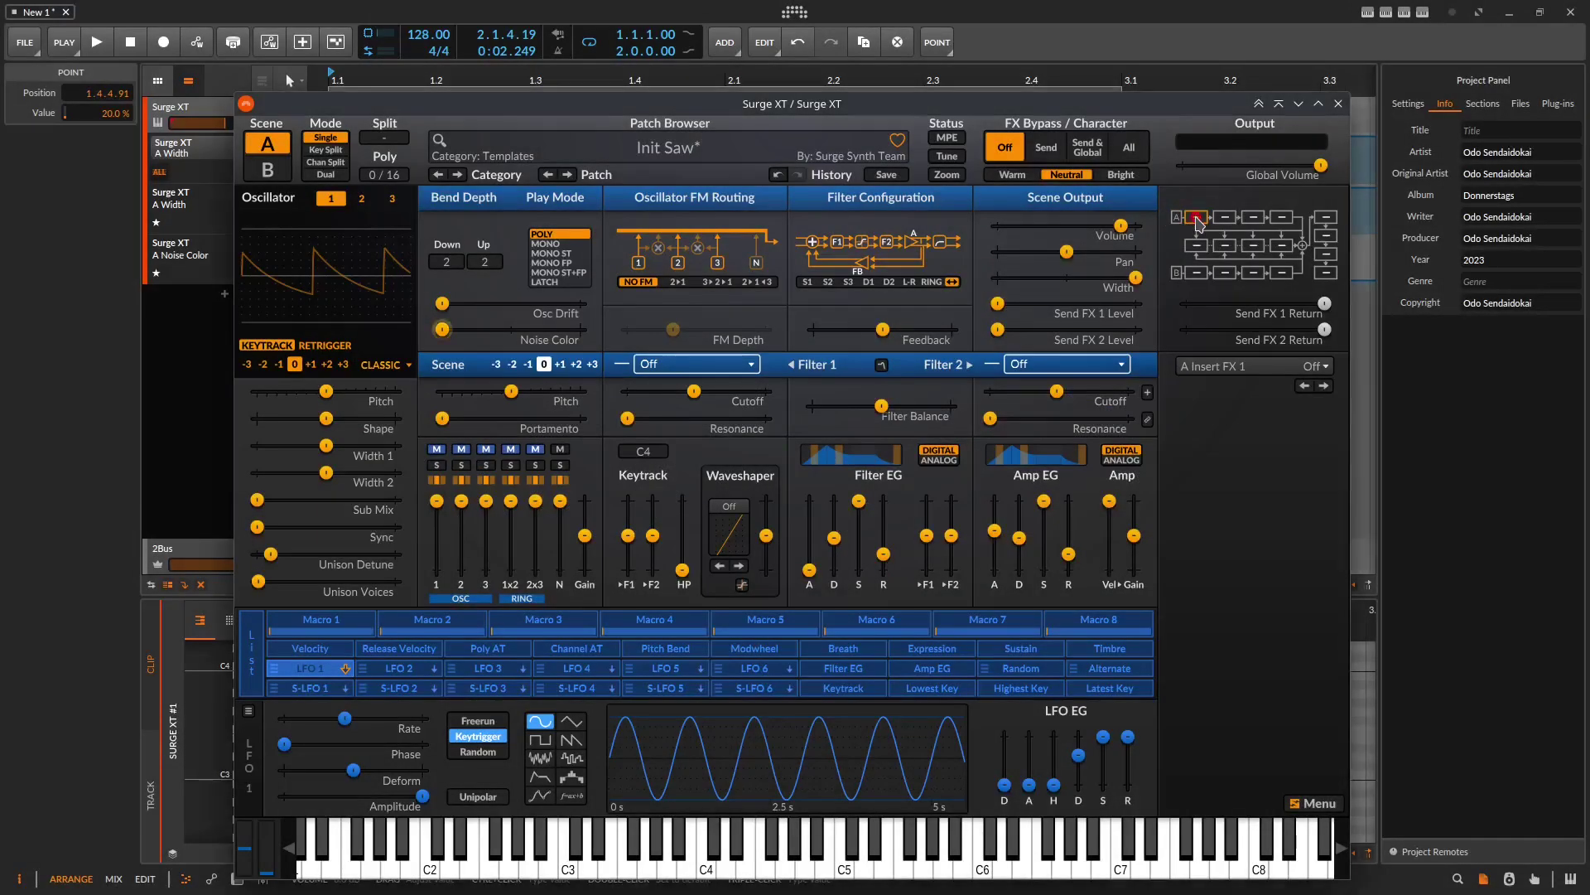
# Load the Rotary Speaker effect with the Slow preset into the first insert slot of scene A
pyautogui.click(1196, 222)
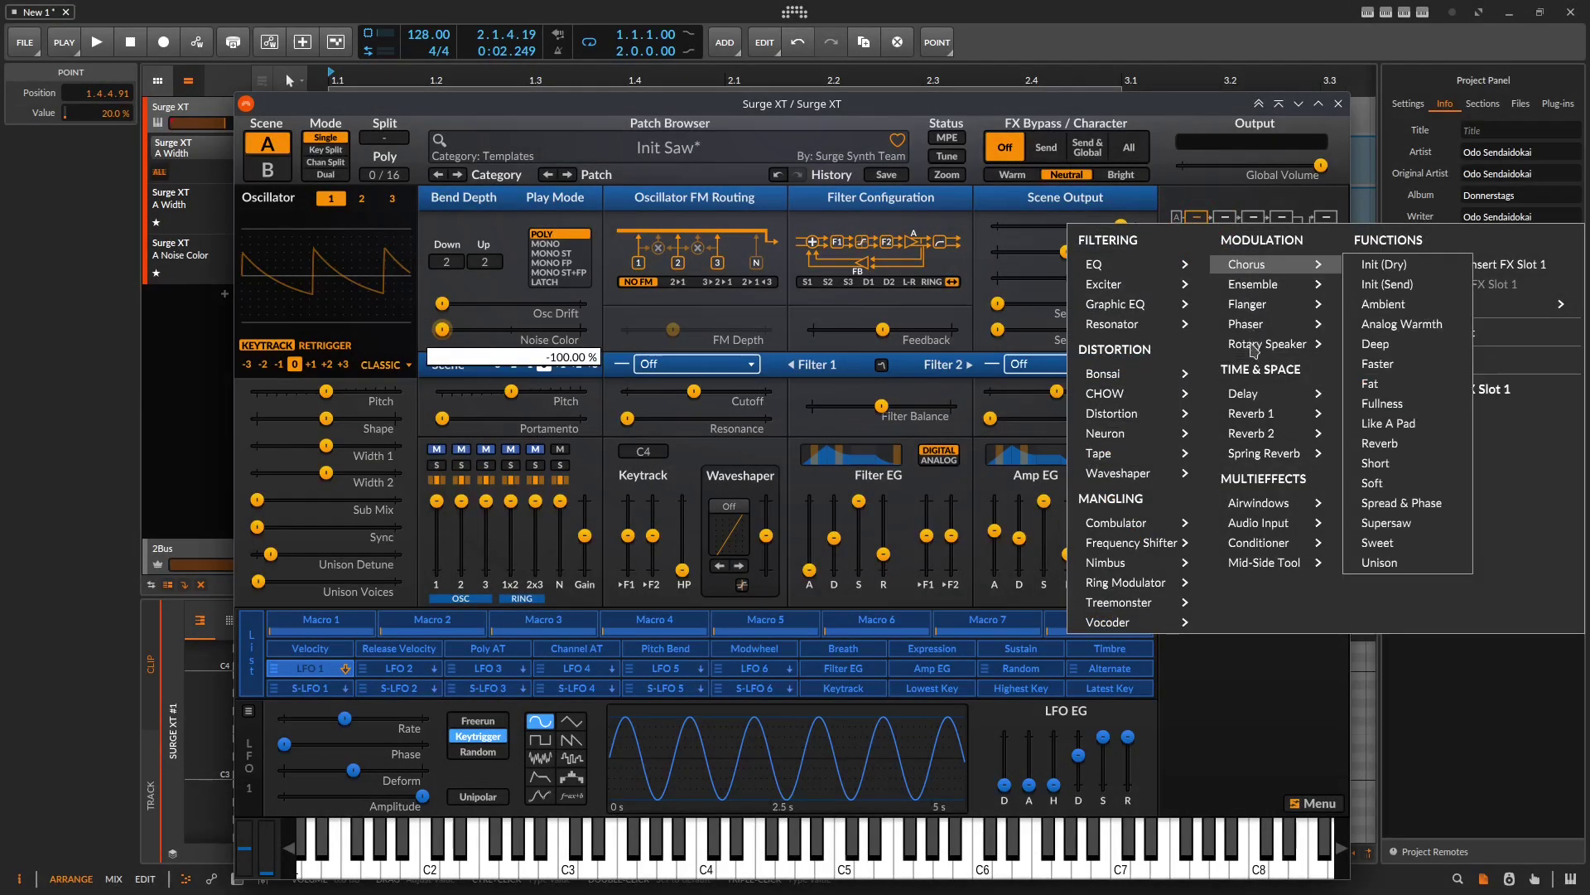
pyautogui.moveTo(1256, 351)
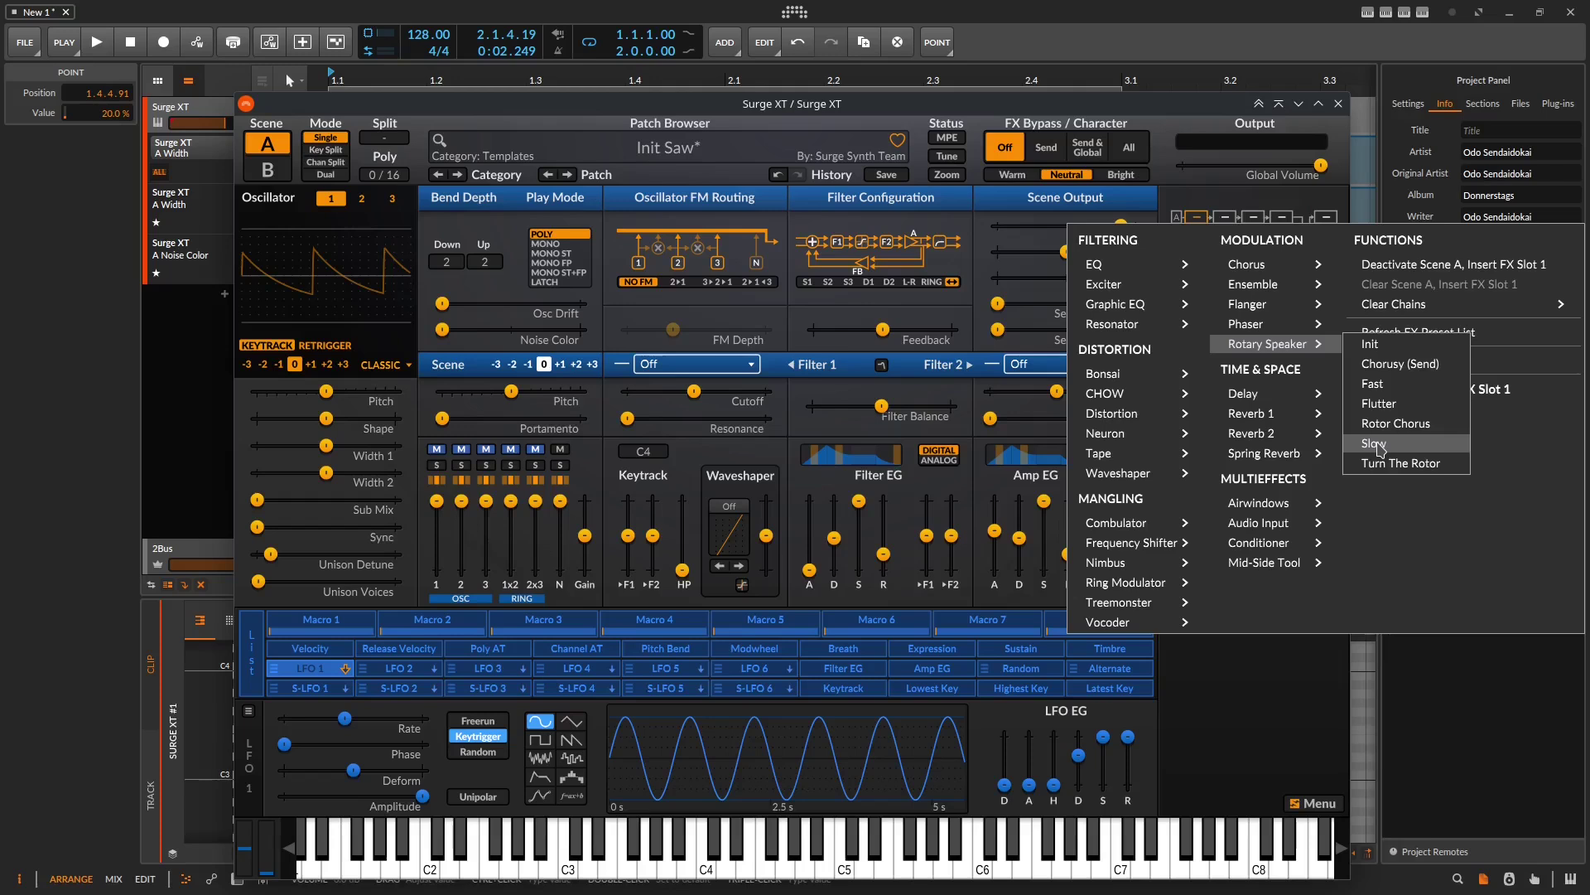
pyautogui.click(1415, 446)
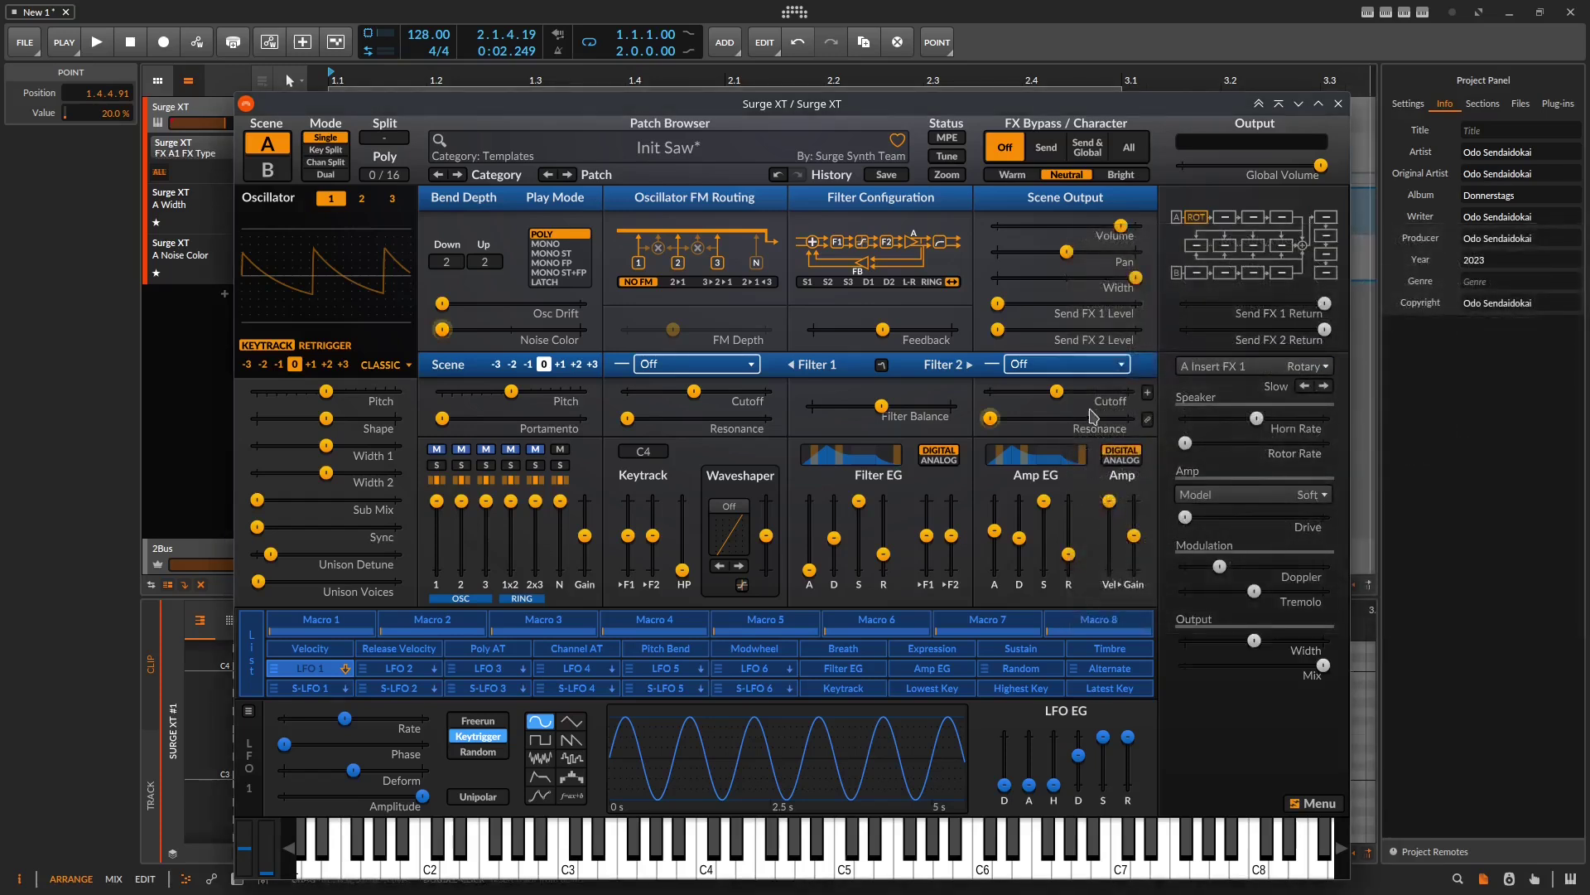
# Automate the rotary speaker's Horn Rate from 35.7 % upward until bar 2, dropping back to 35.7 %, and listen to it
pyautogui.press('space')
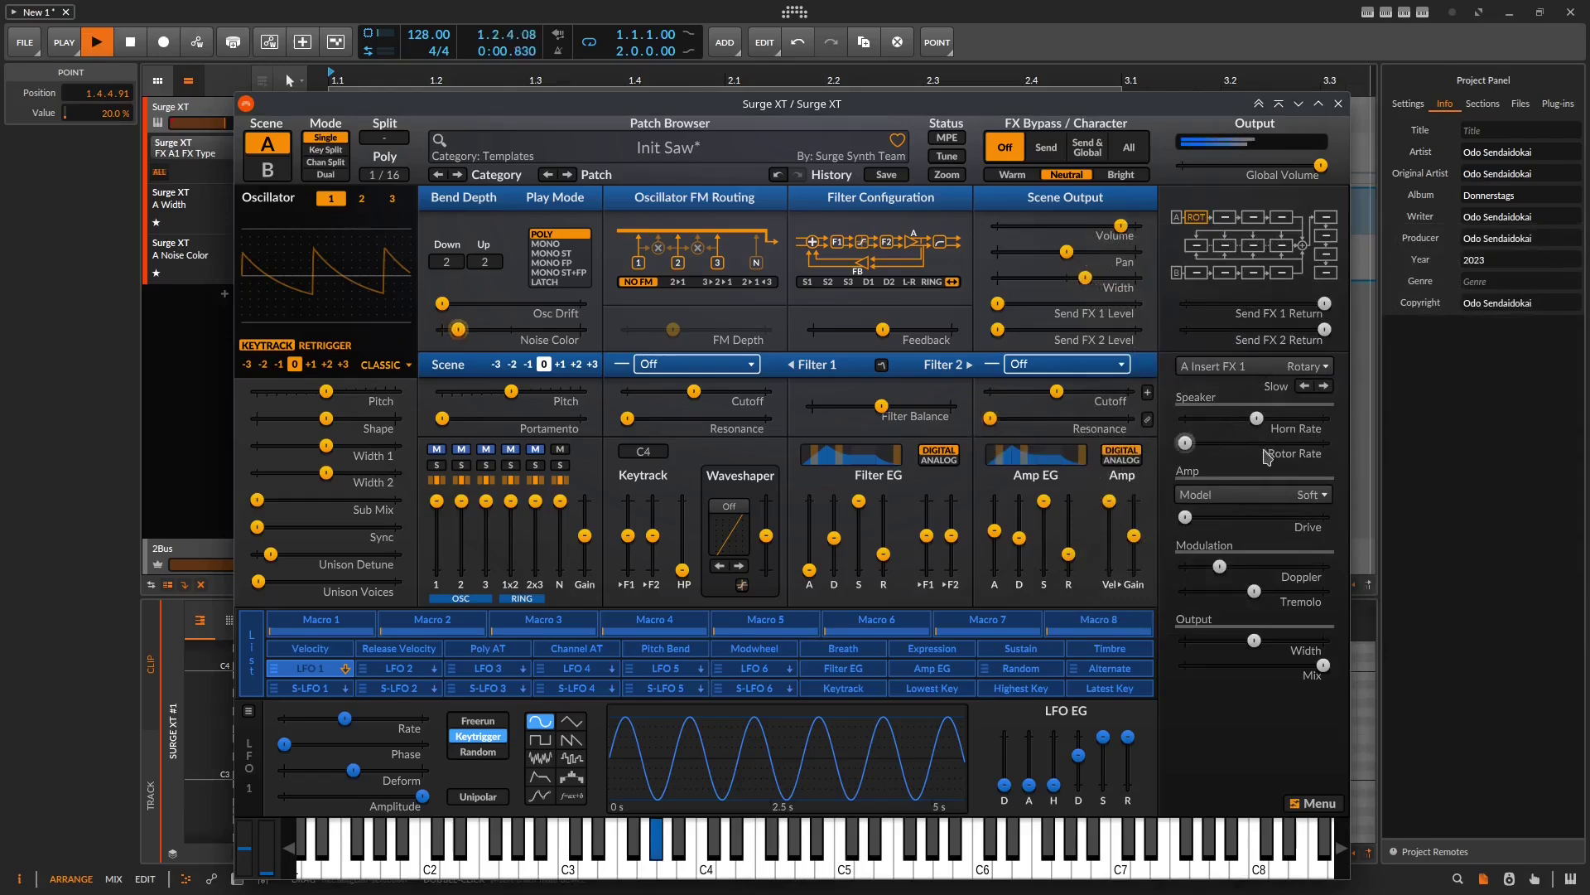
pyautogui.moveTo(1257, 418); pyautogui.dragTo(1228, 418)
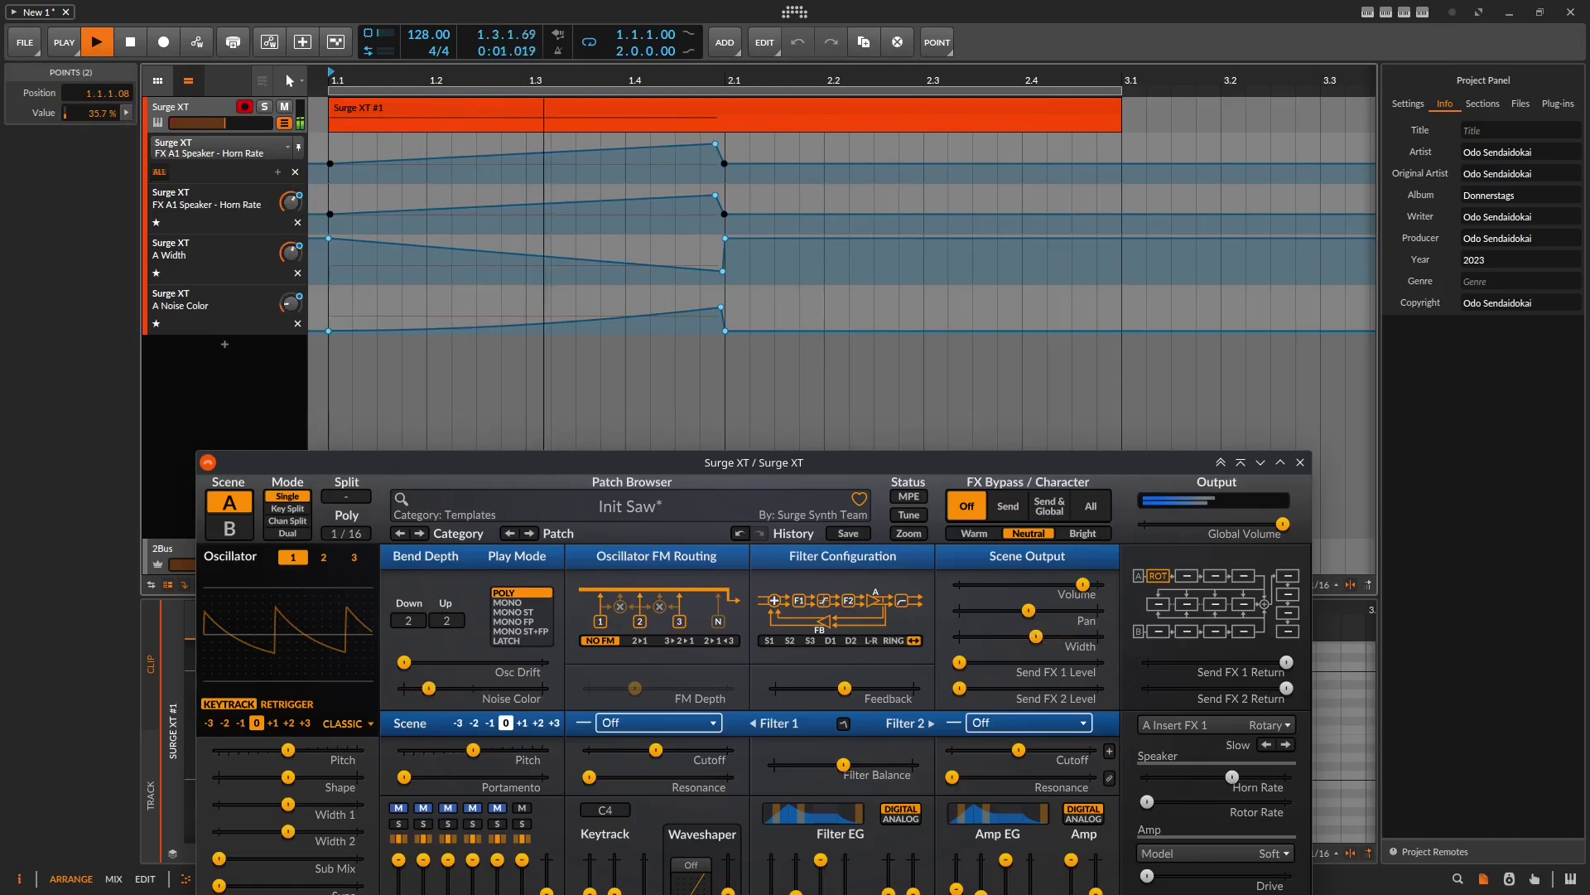
pyautogui.click(90, 114)
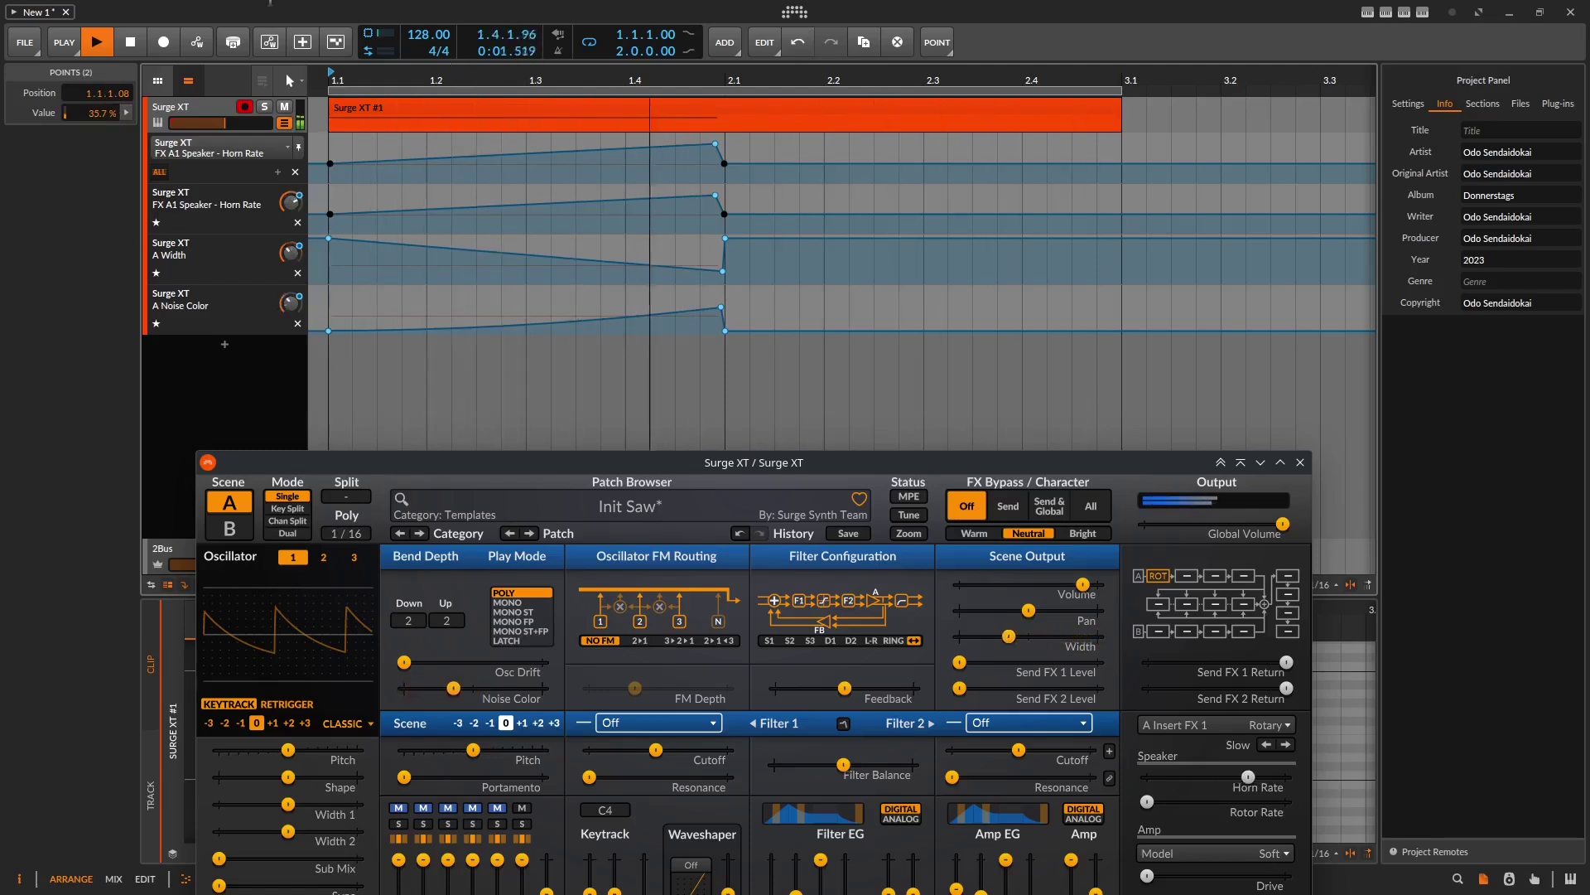
pyautogui.click(130, 43)
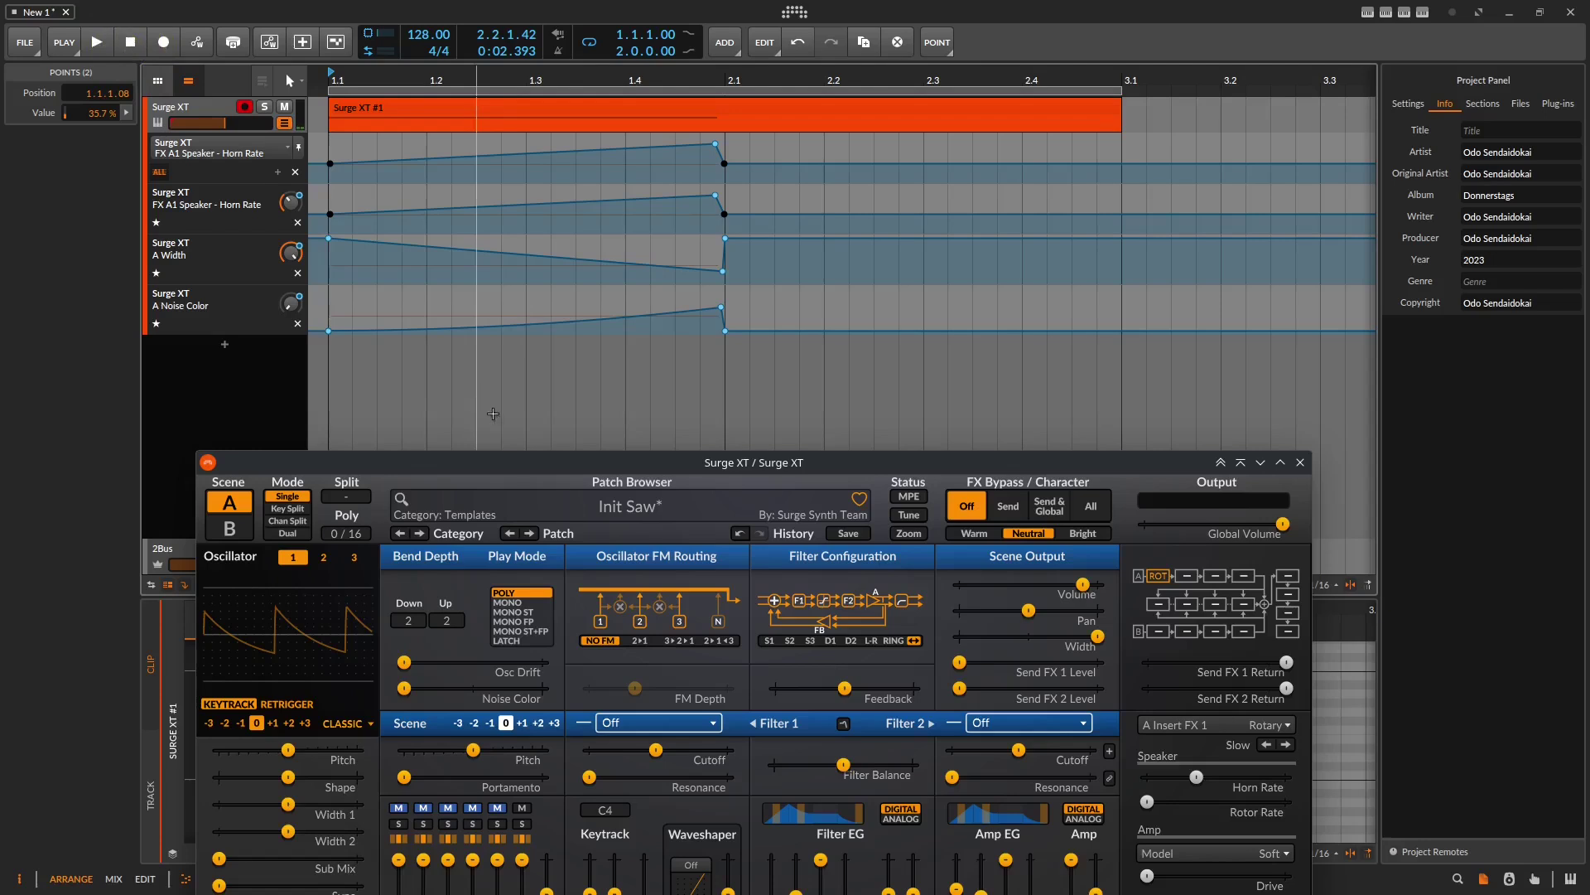
# Load the Delay effect with the Ping-Pong 1/16 preset into the second insert slot of scene A
pyautogui.moveTo(539, 461); pyautogui.dragTo(541, 105)
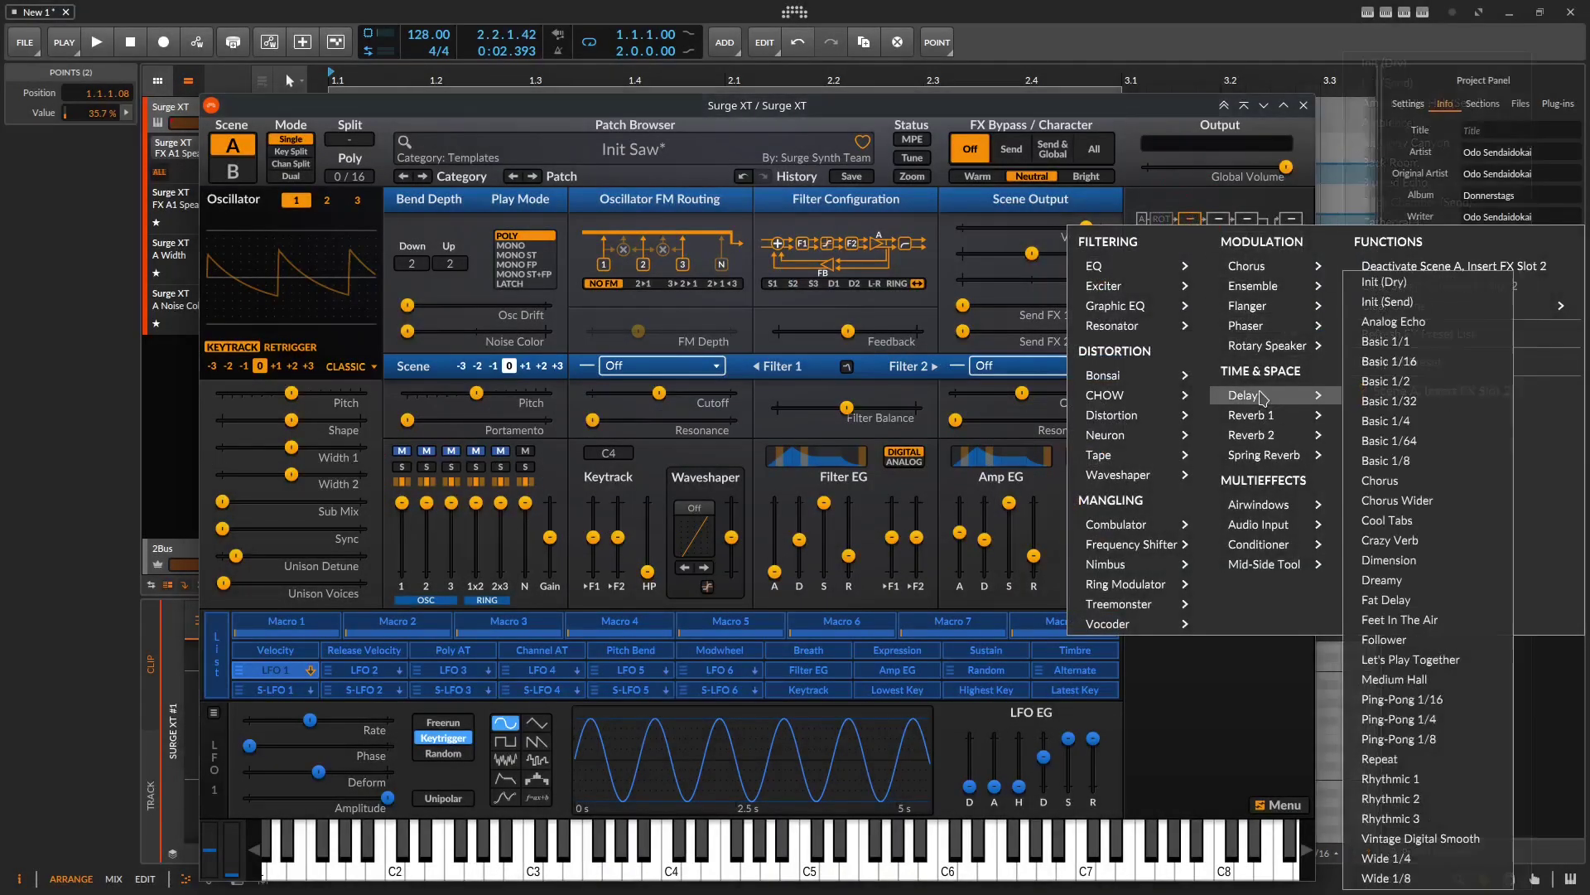
pyautogui.click(1262, 398)
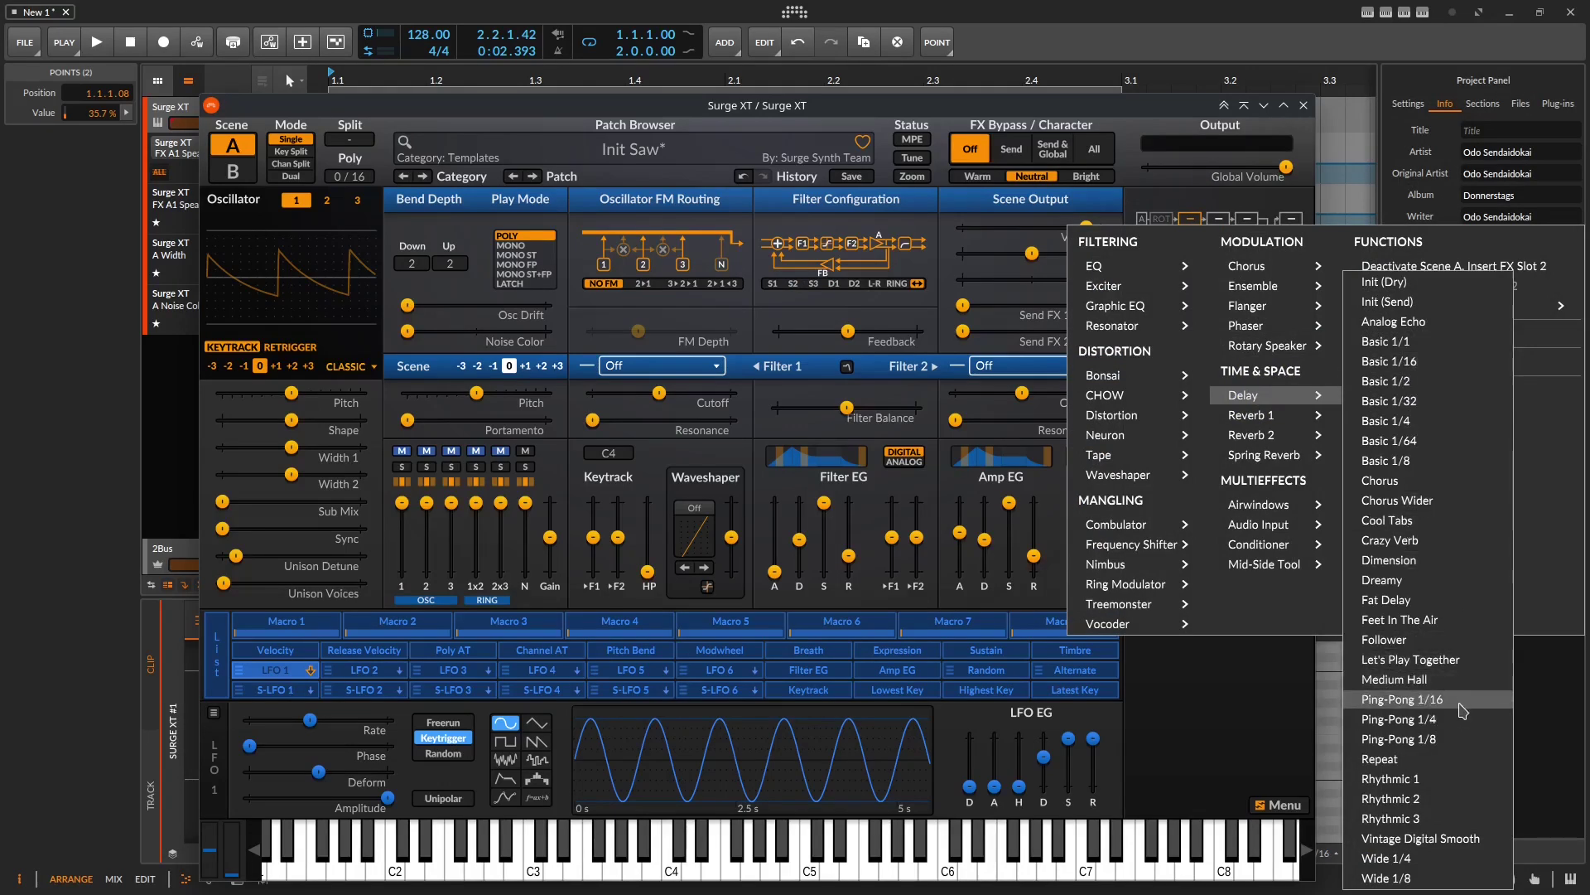
pyautogui.click(1469, 706)
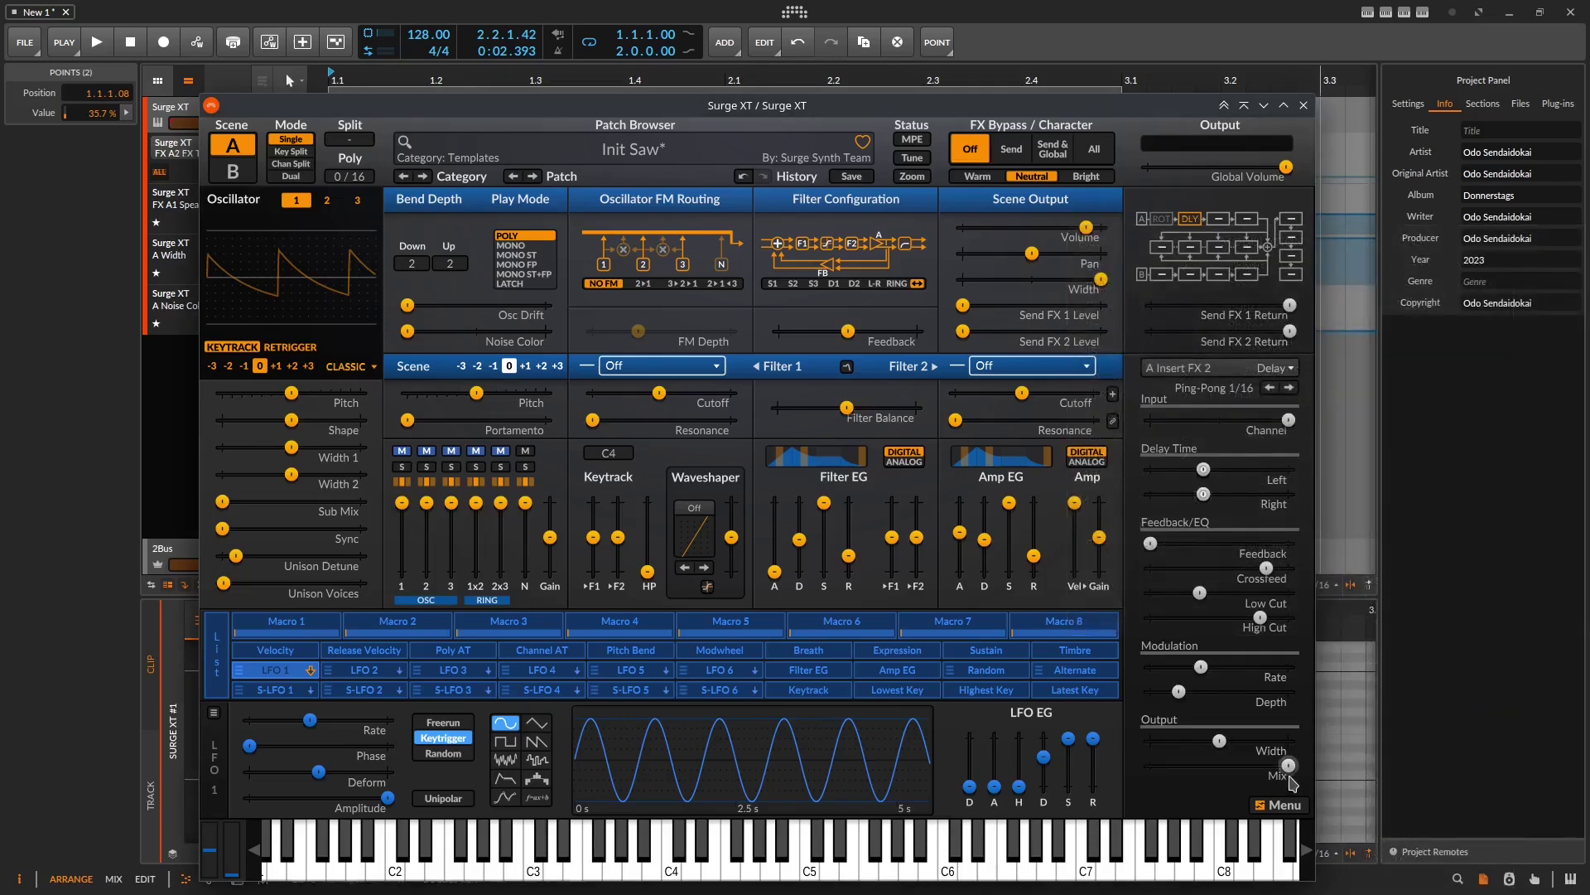
# Lower the ping-pong delay's Mix to about half and lengthen its left Delay Time slightly while the riser plays
pyautogui.moveTo(1290, 765); pyautogui.dragTo(1227, 765)
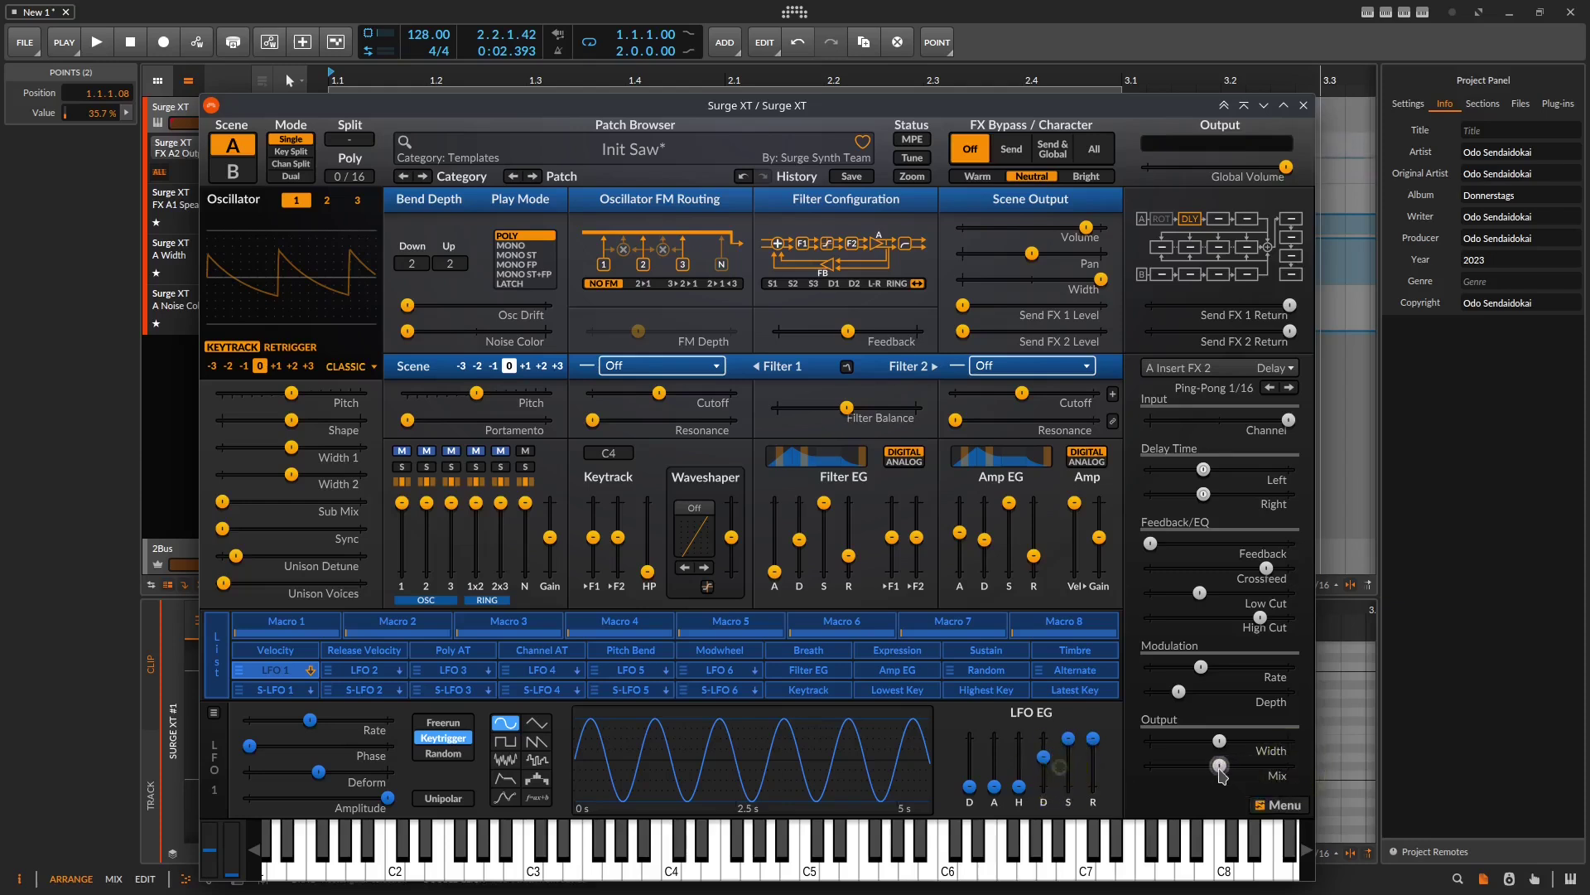
pyautogui.press('space')
pyautogui.moveTo(1204, 468); pyautogui.dragTo(1221, 469)
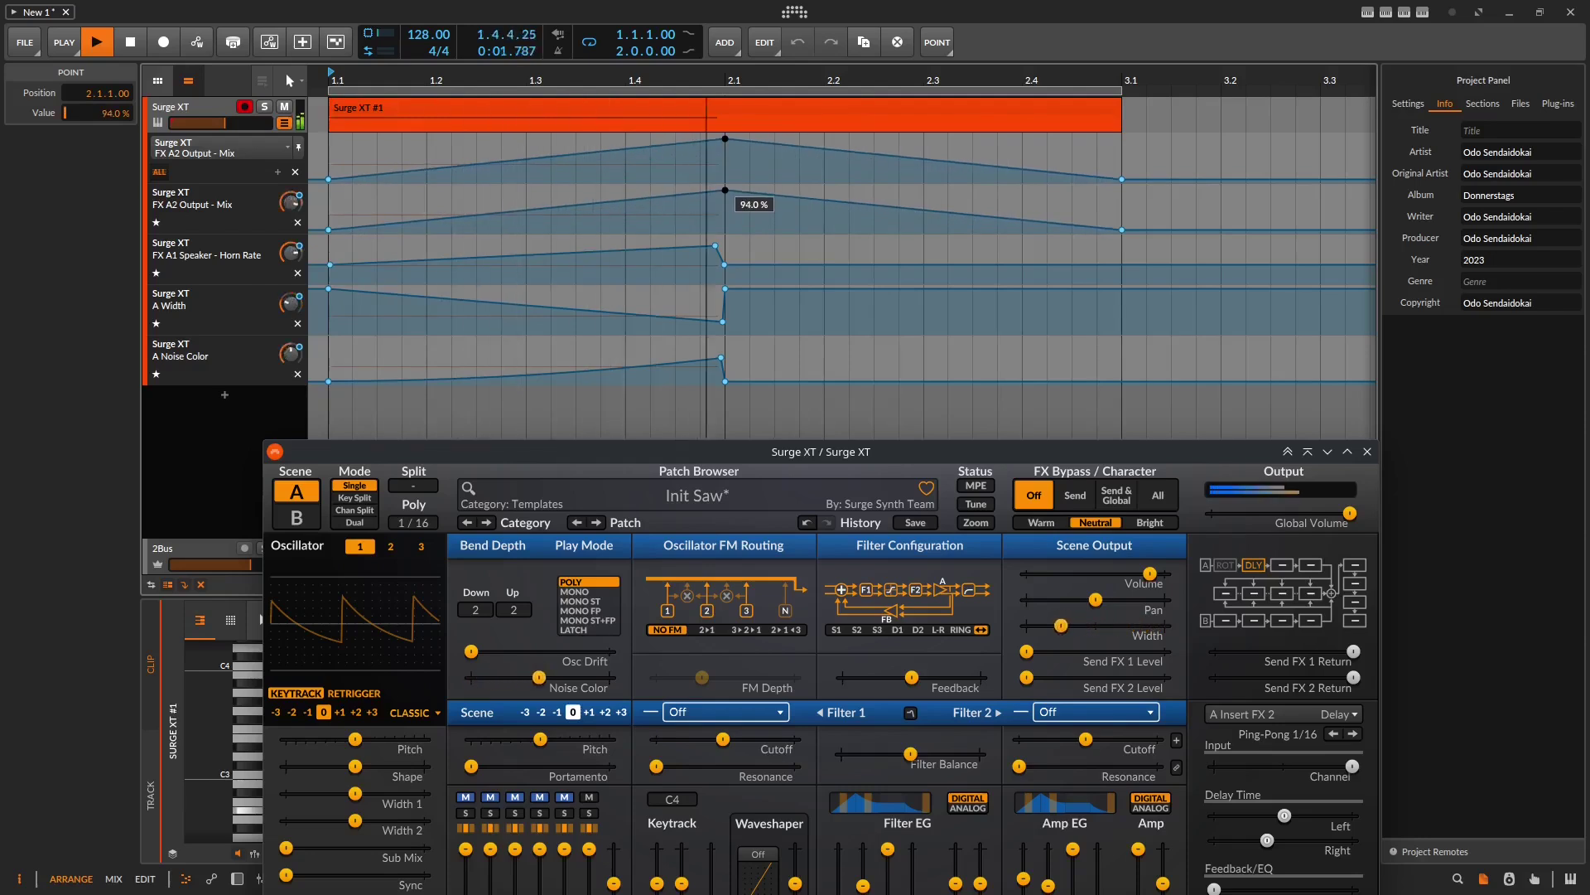
# Automate the delay's output Mix in a curve rising to 100 % at bar 2 and falling until bar 3, then stop playback
pyautogui.moveTo(700, 189); pyautogui.dragTo(726, 187)
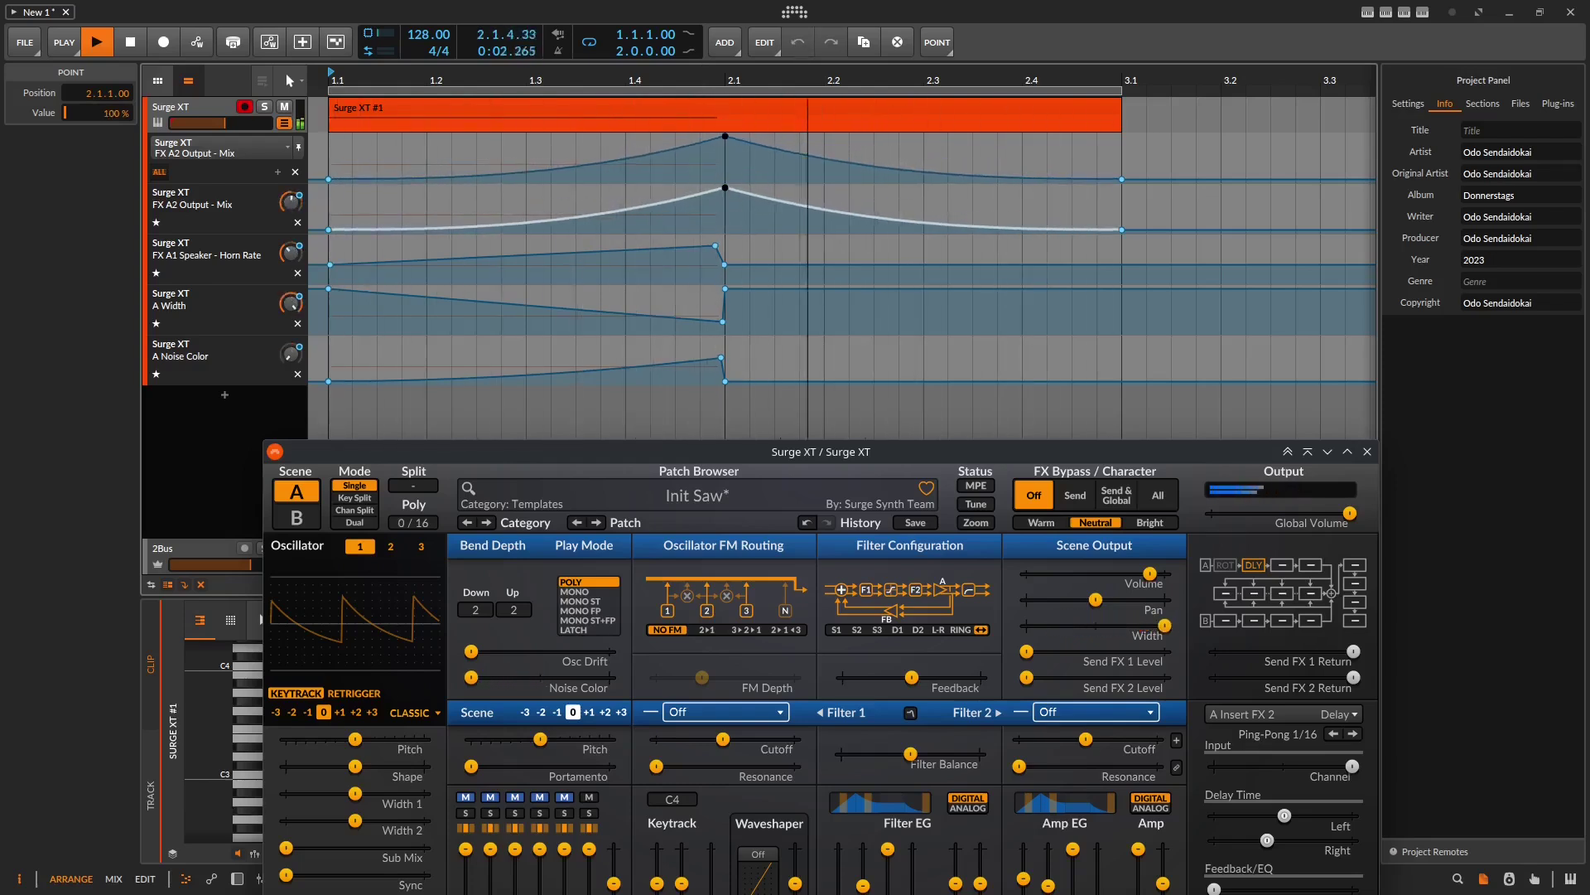
pyautogui.click(724, 197)
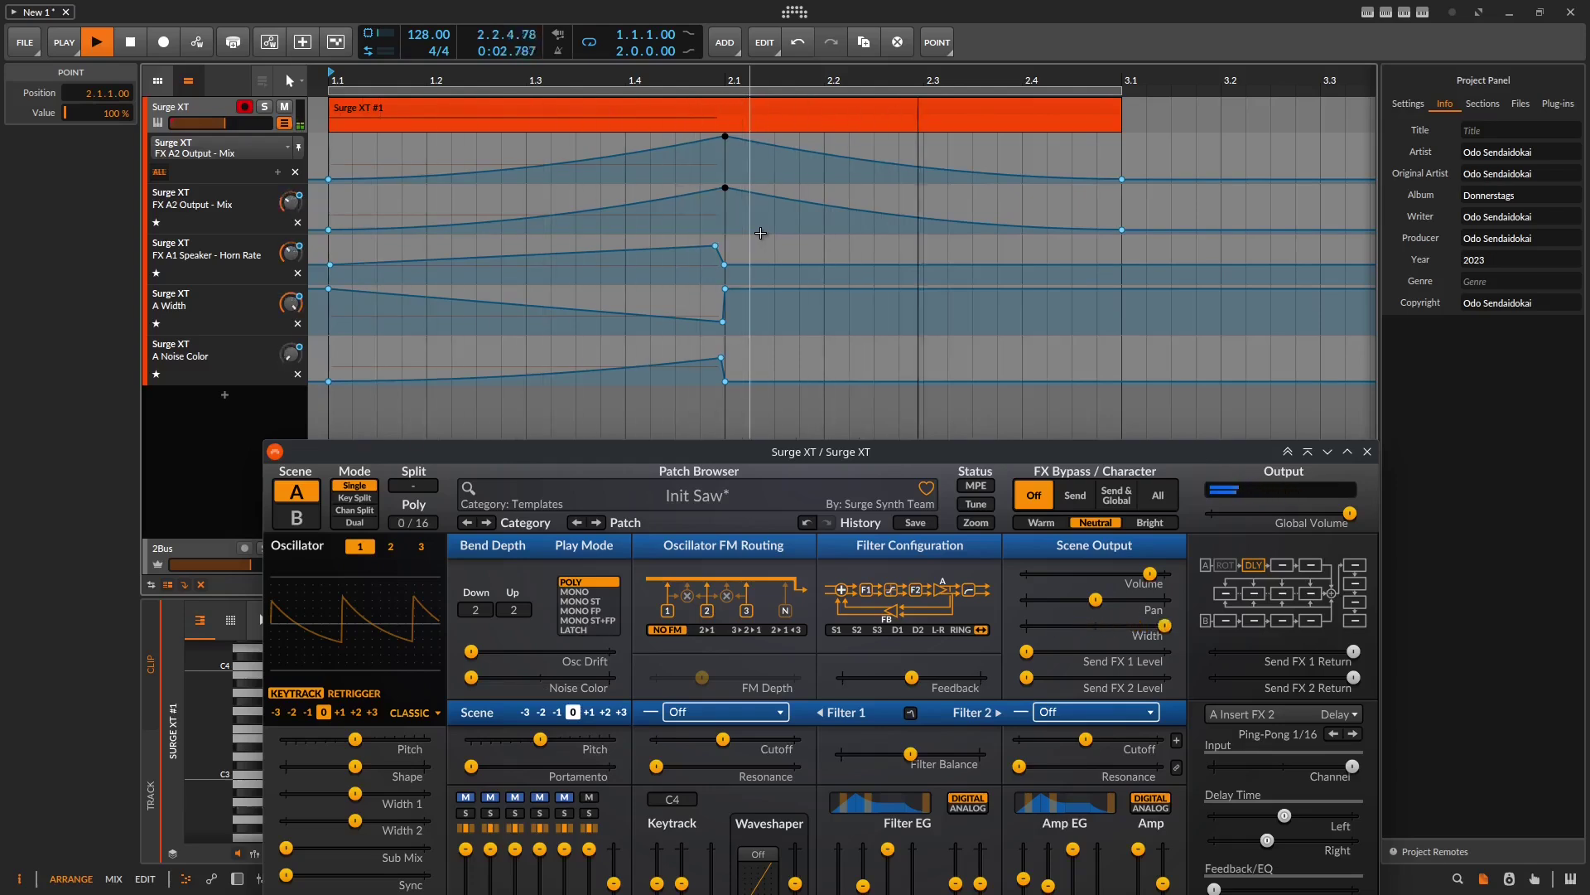
pyautogui.click(135, 51)
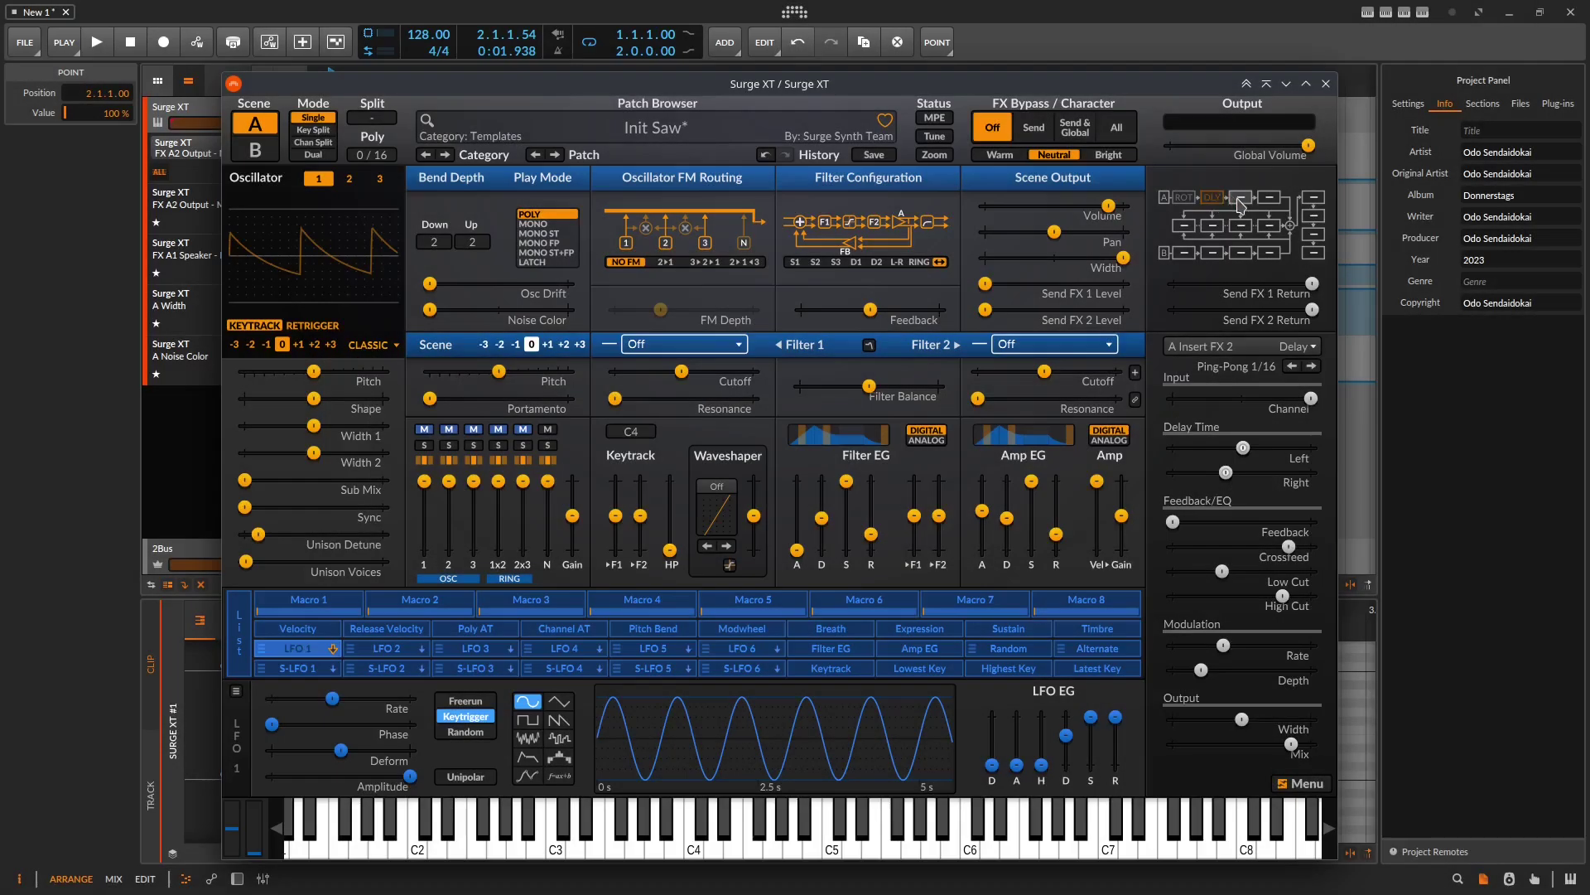
# Load the Reverb 2 effect with the Deep Ambience preset into the third insert slot of scene A
pyautogui.rightClick(1238, 200)
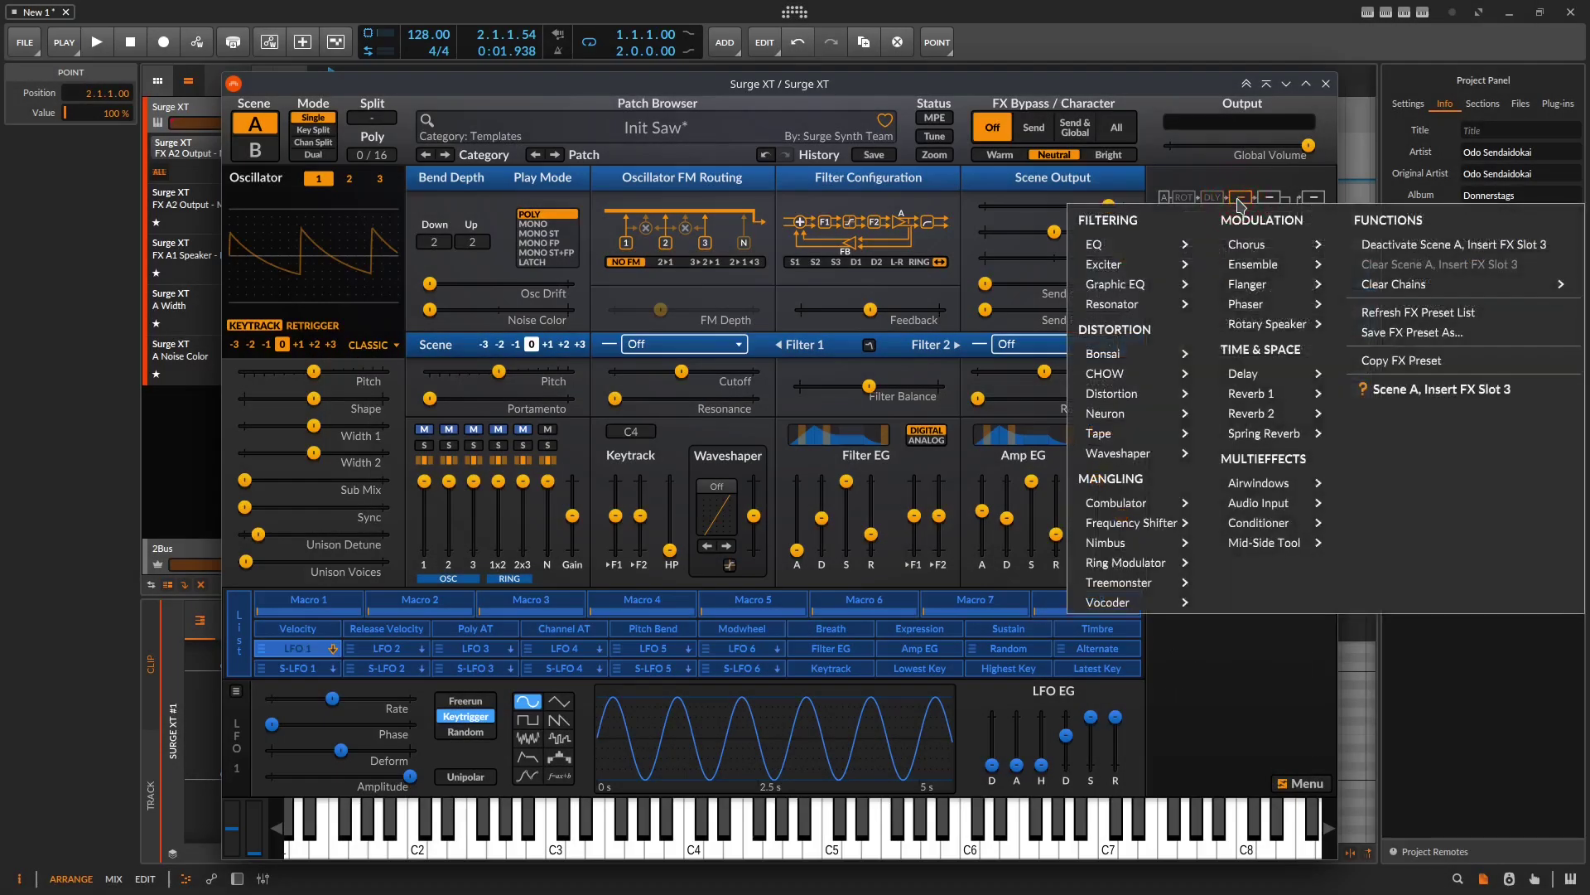
pyautogui.click(1255, 414)
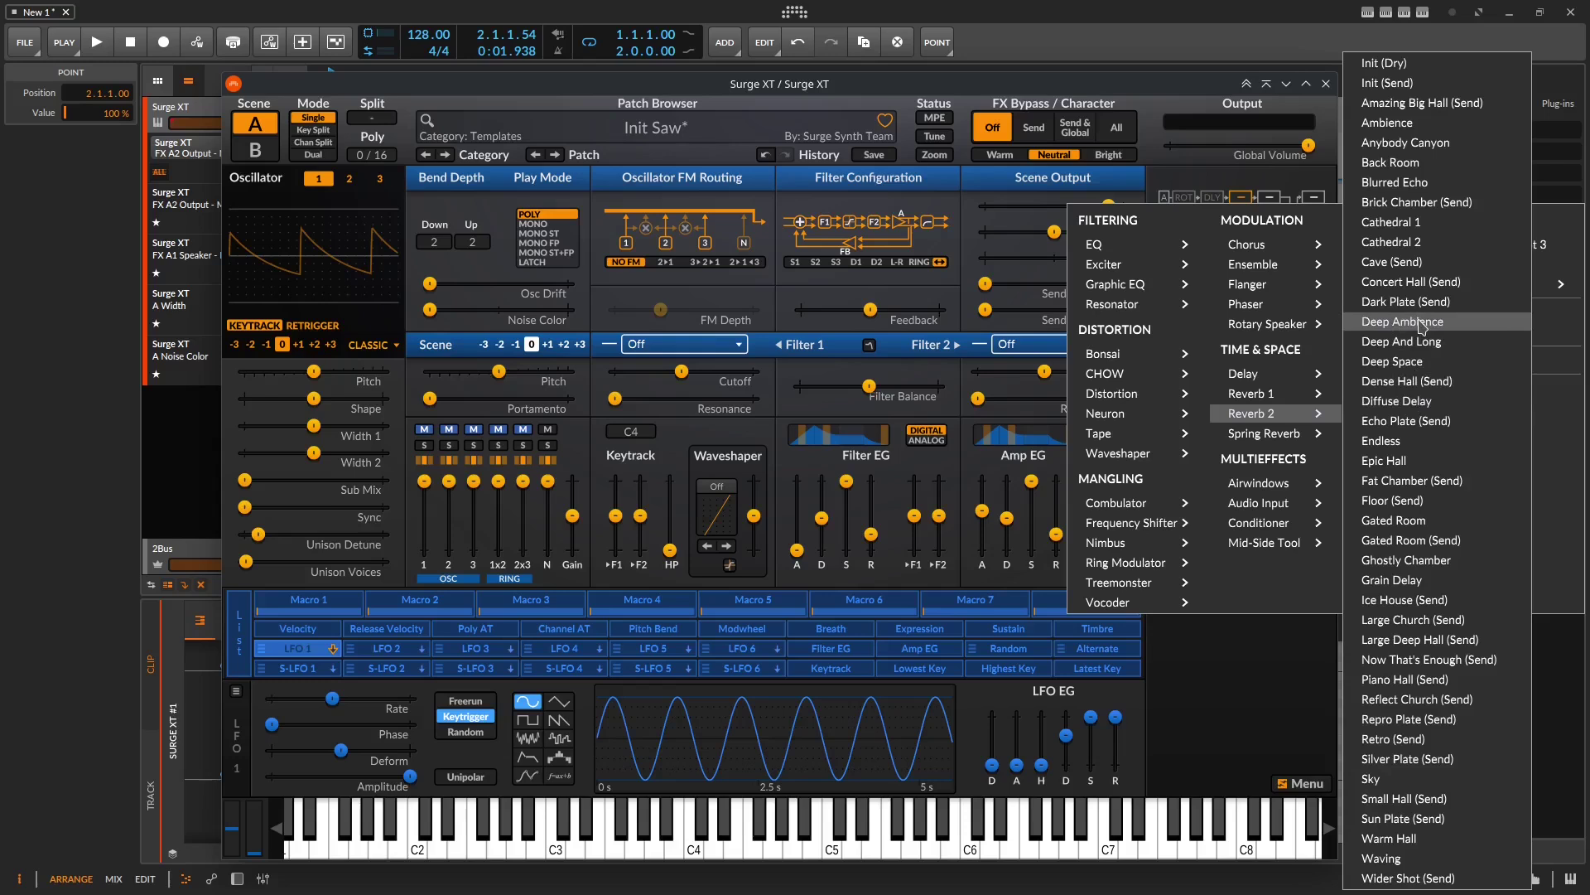
pyautogui.click(1465, 330)
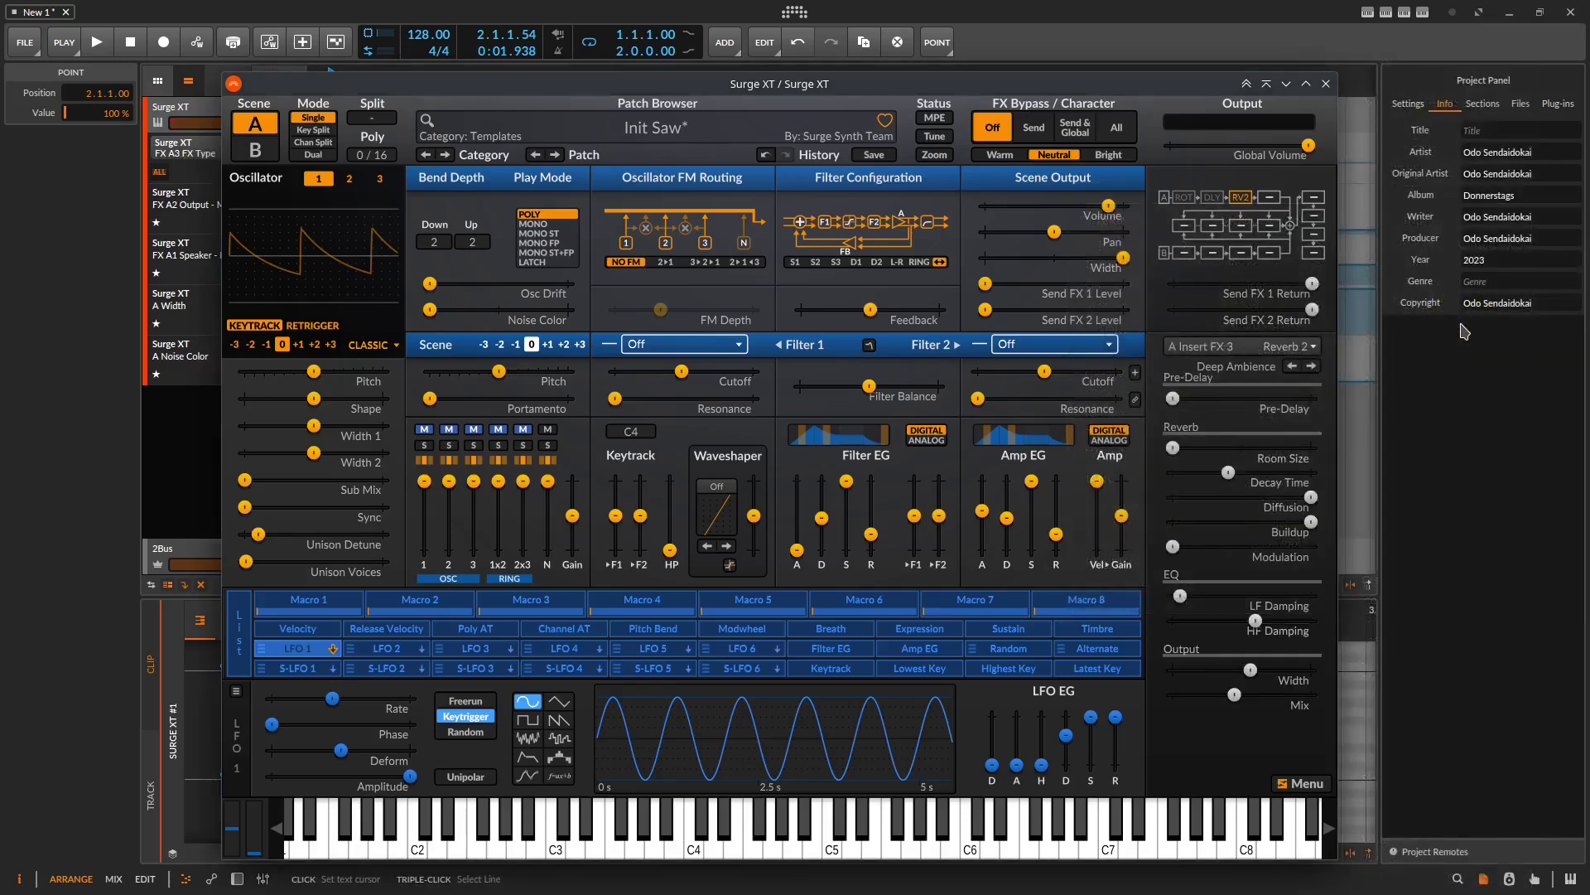
# Play the riser while increasing the reverb's Decay Time and Room Size and lowering its Mix
pyautogui.press('space')
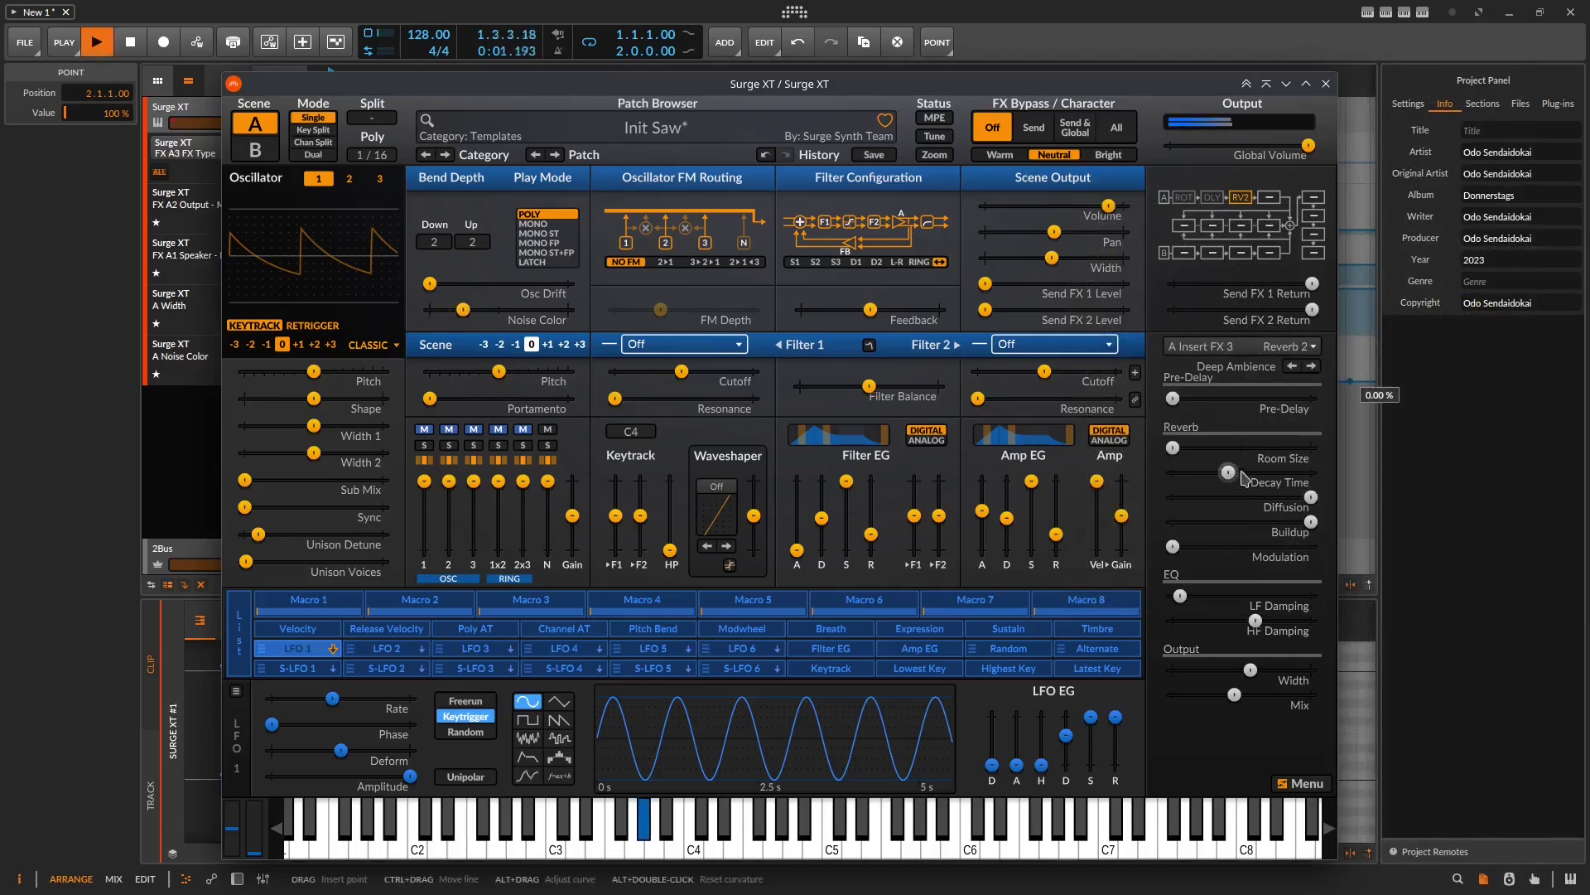
pyautogui.moveTo(1232, 474); pyautogui.dragTo(1261, 472)
pyautogui.moveTo(1234, 695); pyautogui.dragTo(1217, 694)
pyautogui.moveTo(1172, 447); pyautogui.dragTo(1281, 448)
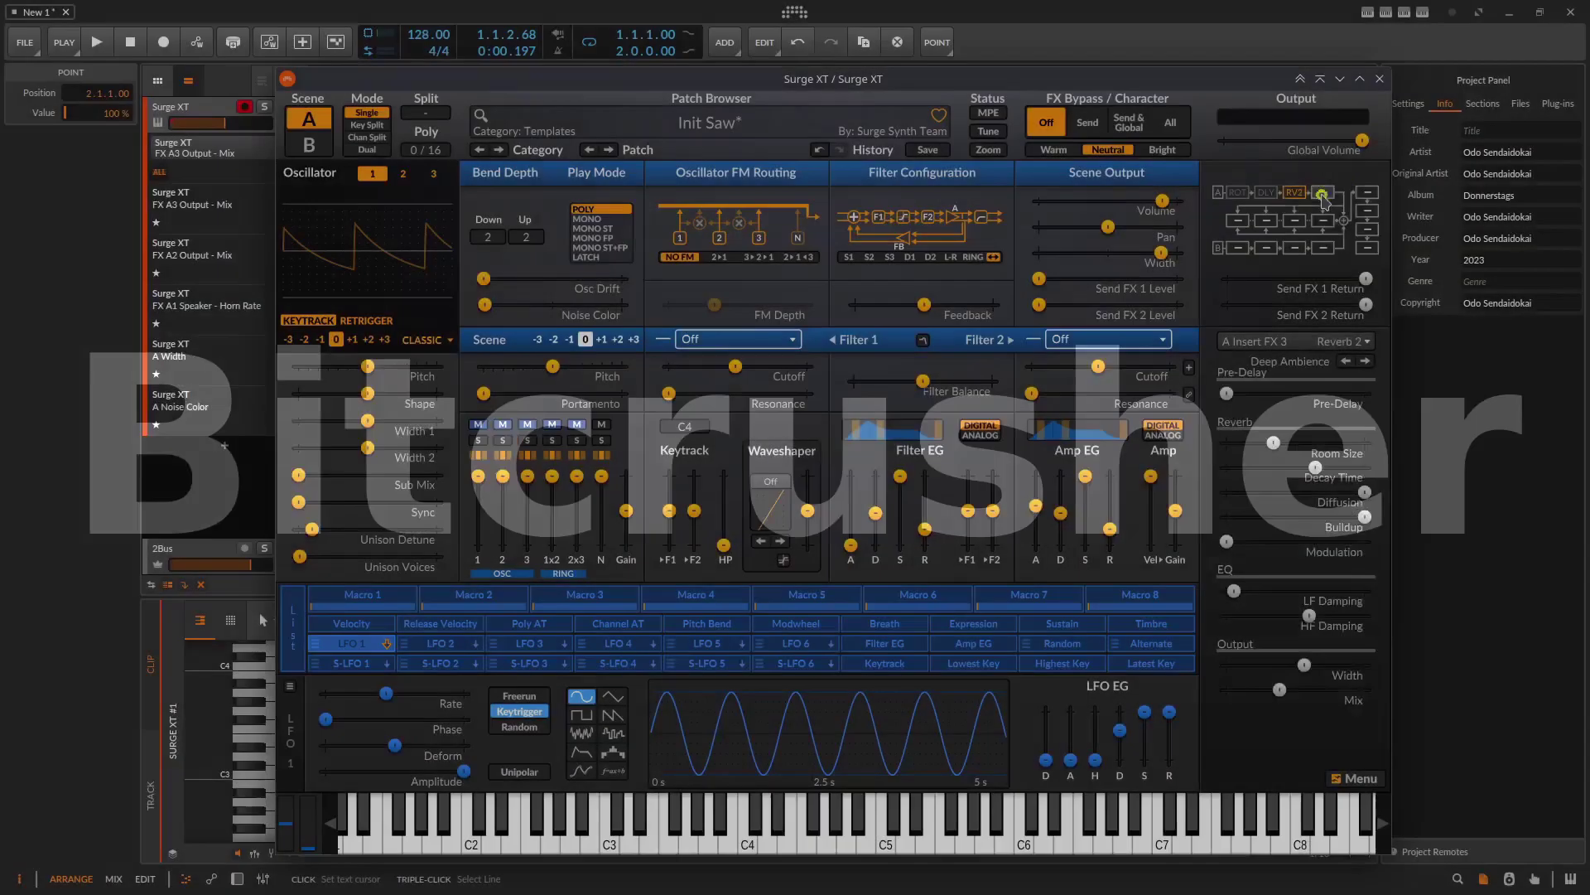
# Load the Airwindows Lo-Fi effect DeRez into the fourth insert slot of scene A
pyautogui.click(1323, 194)
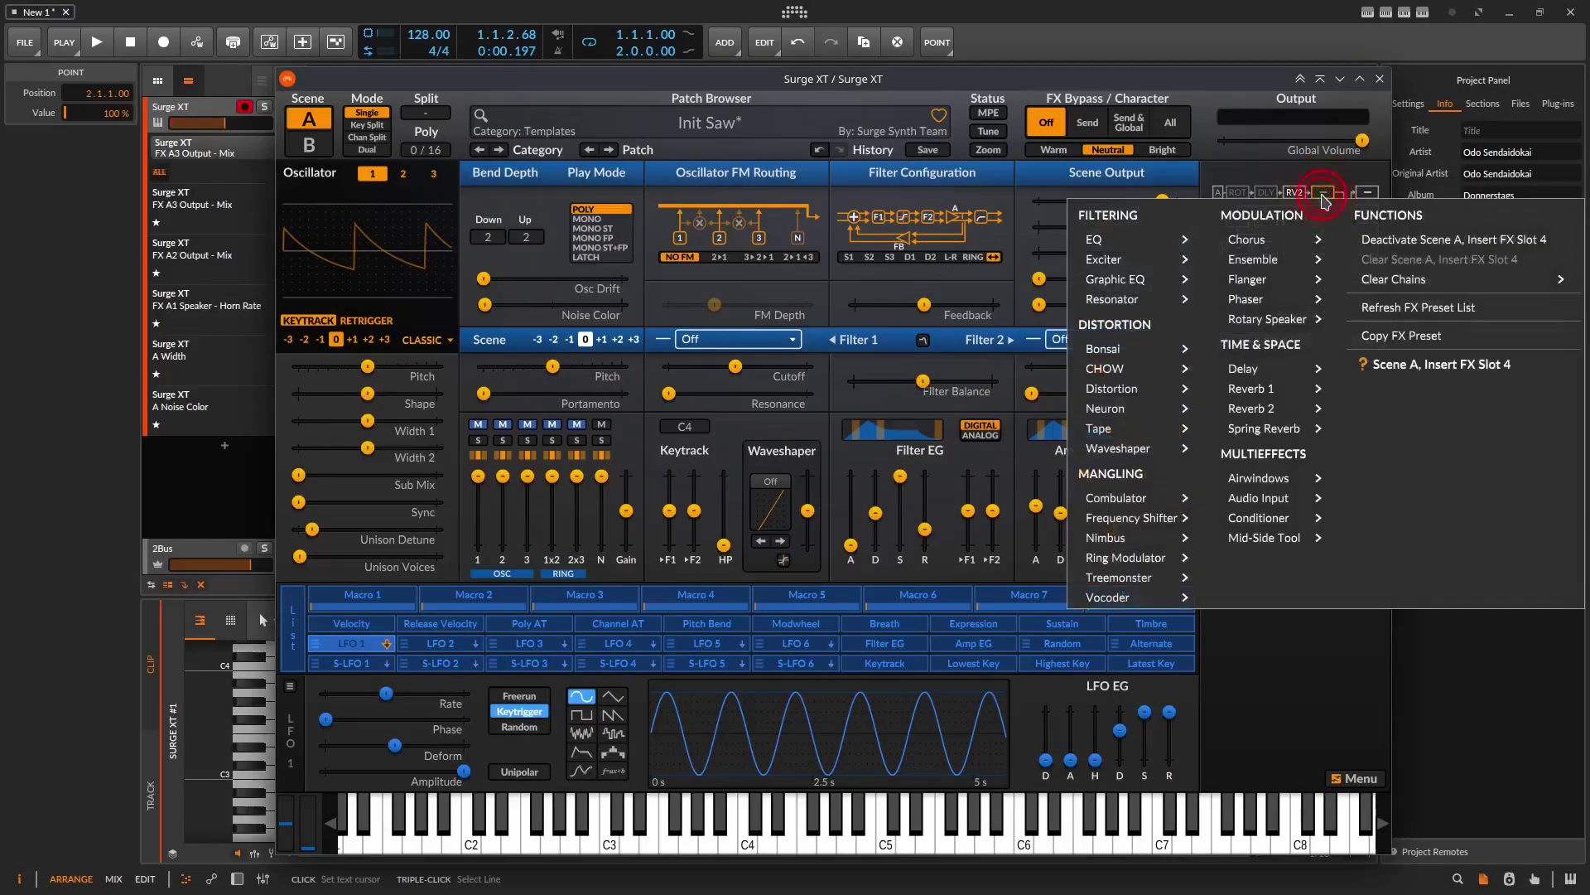
pyautogui.moveTo(1268, 478)
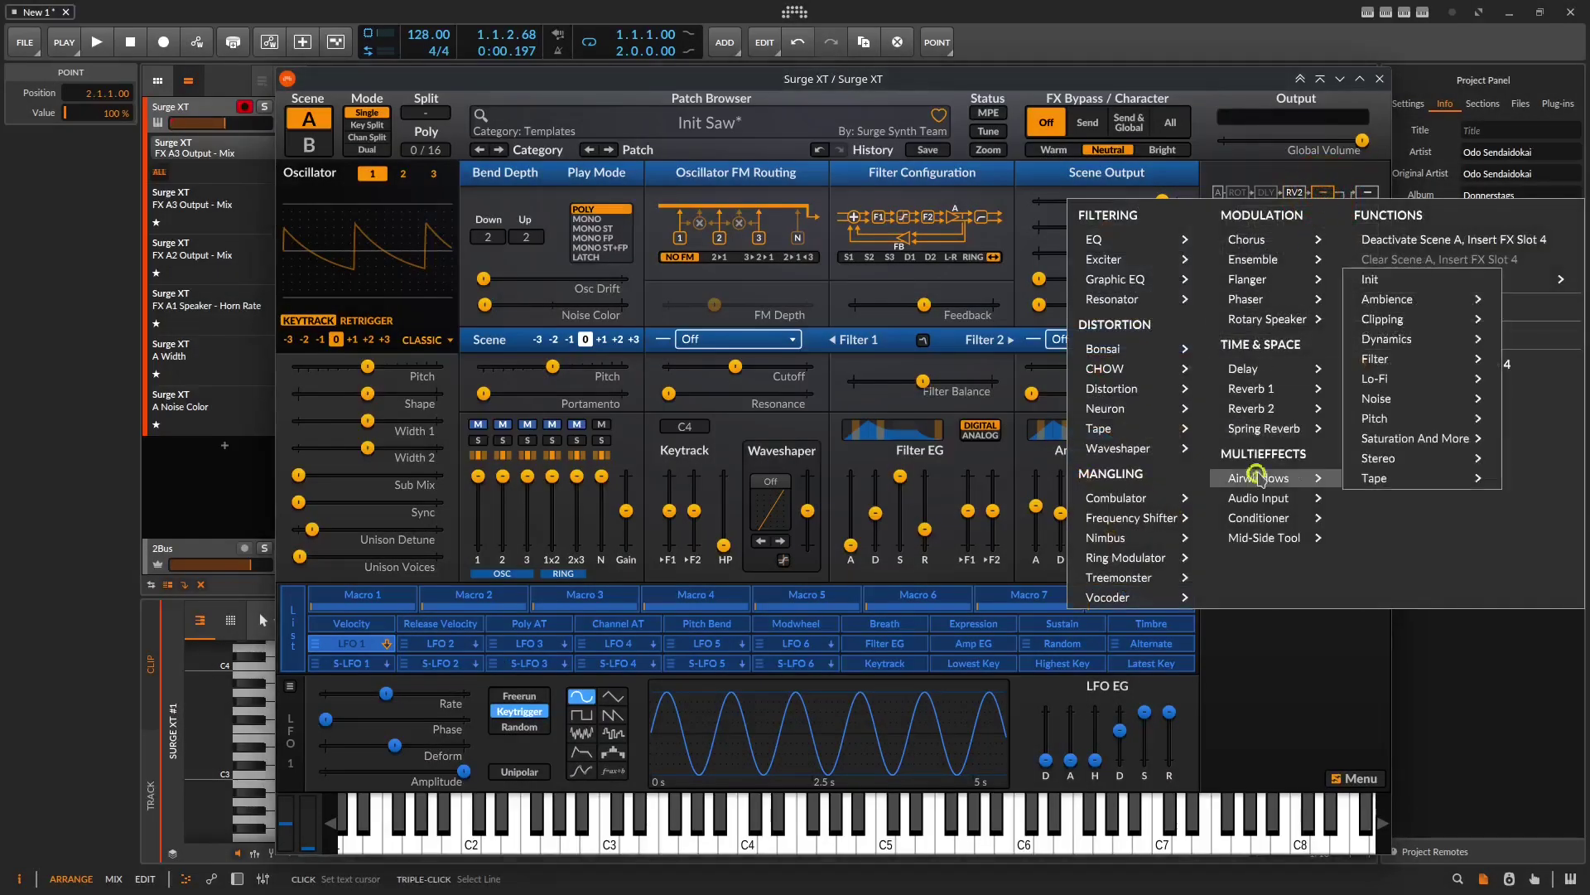
pyautogui.moveTo(1391, 379)
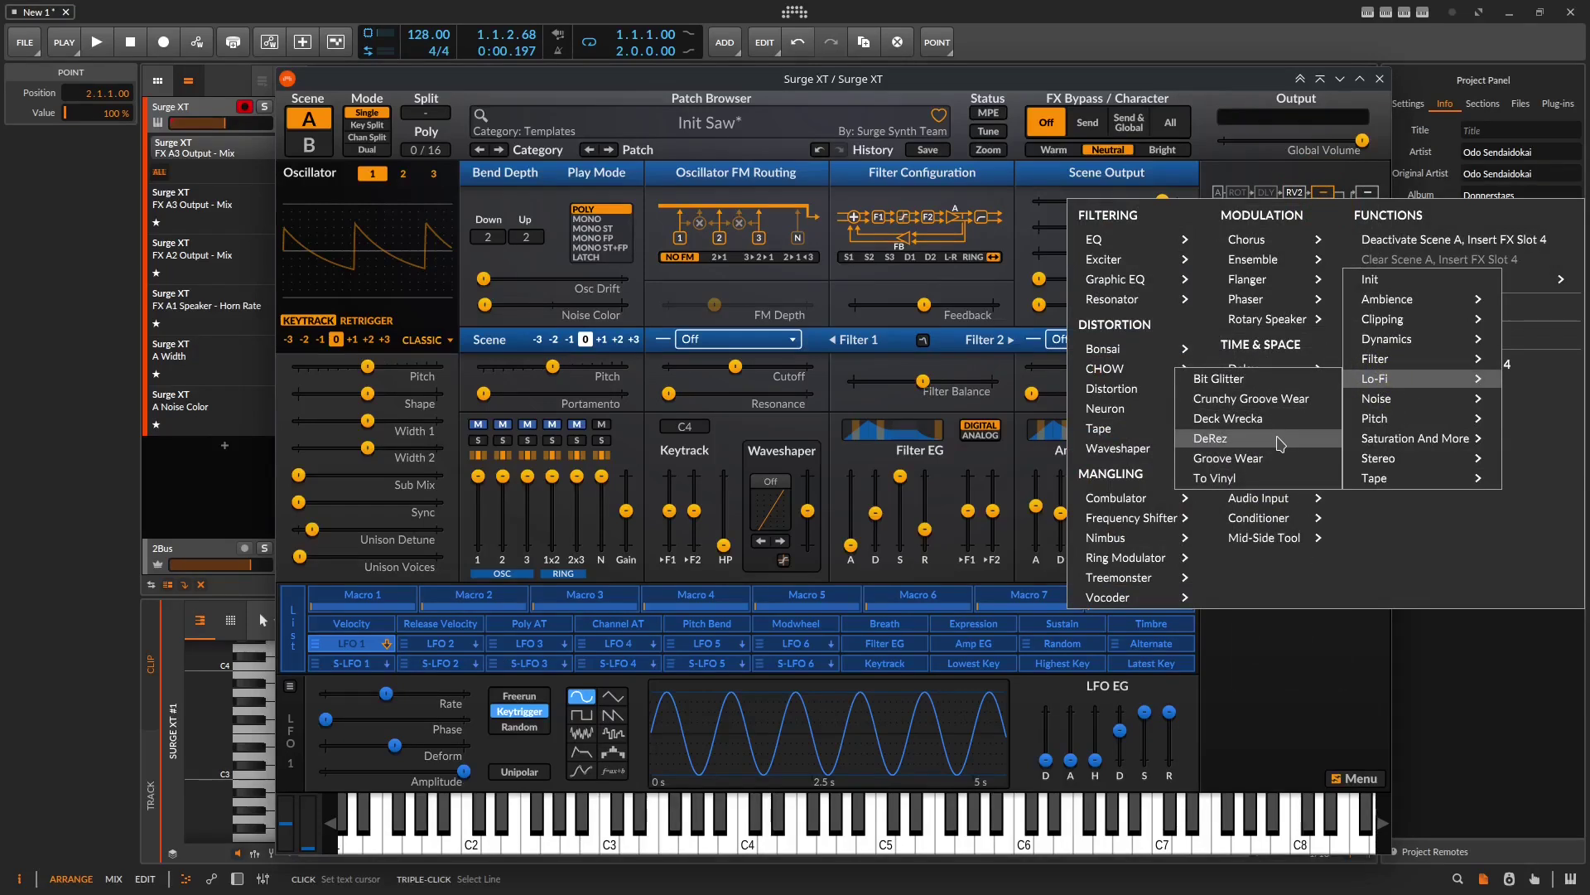
pyautogui.click(1280, 439)
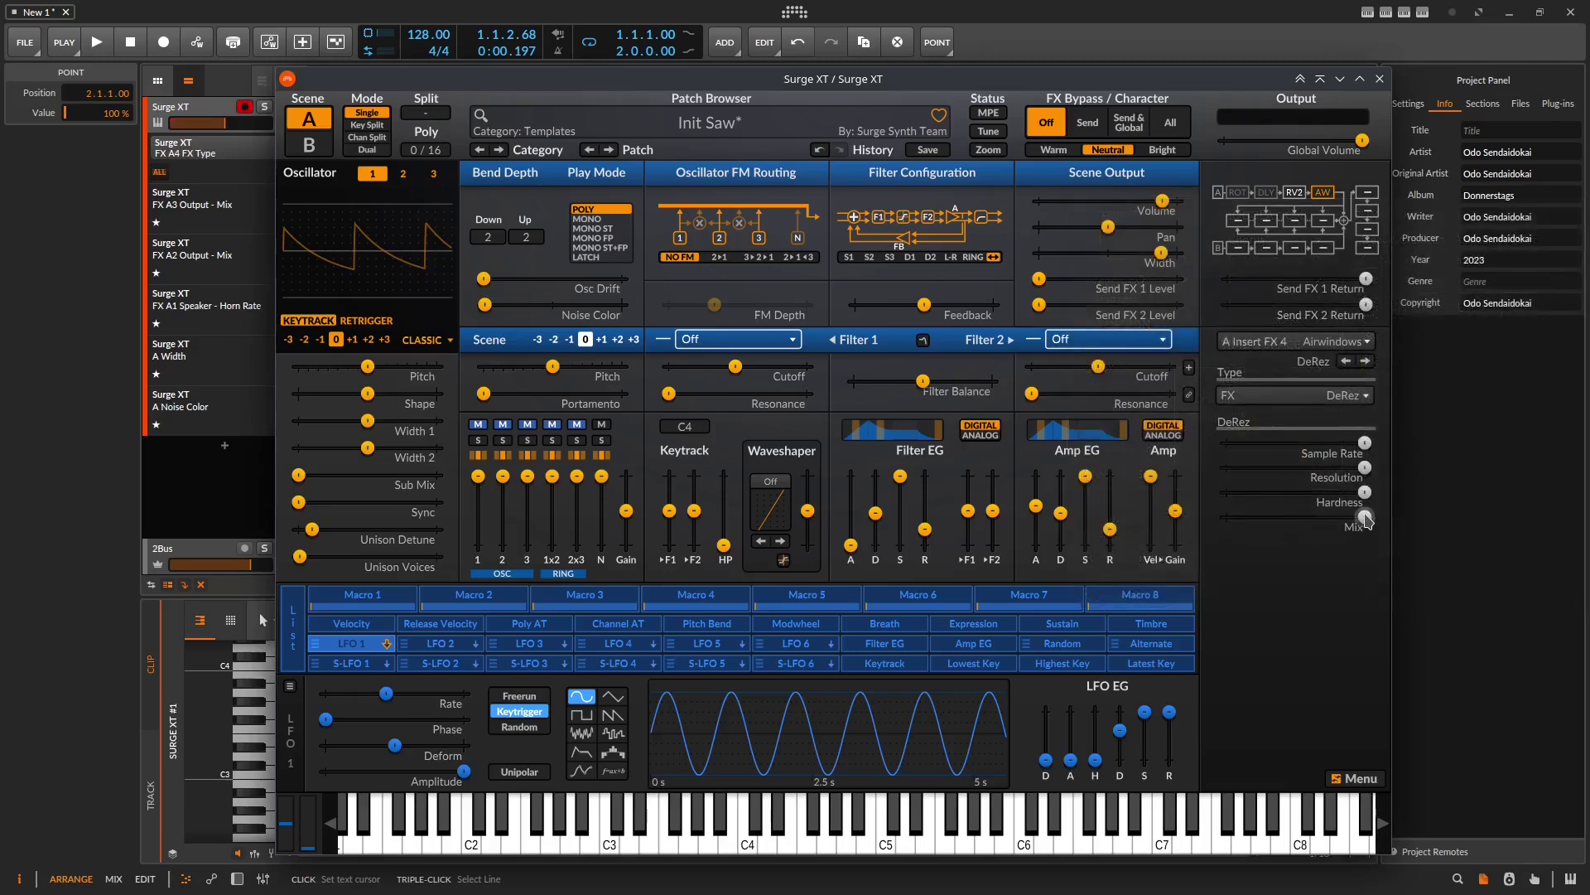
# Play the riser while lowering DeRez's Mix, Sample Rate and Resolution
pyautogui.press('space')
pyautogui.moveTo(1365, 517); pyautogui.dragTo(1285, 517)
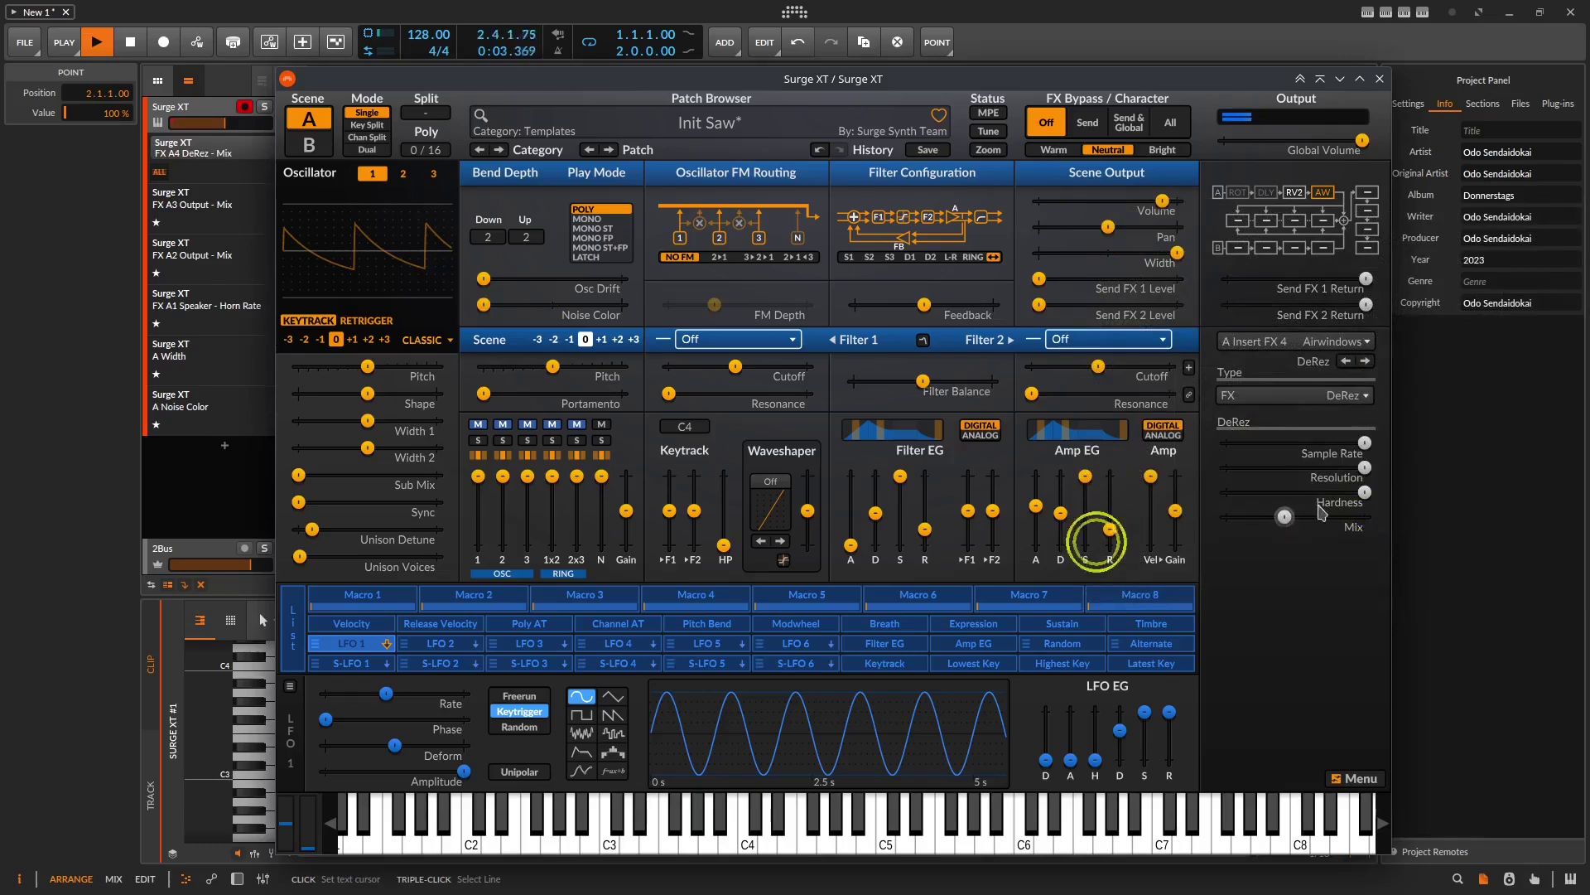
pyautogui.moveTo(1365, 442); pyautogui.dragTo(1267, 519)
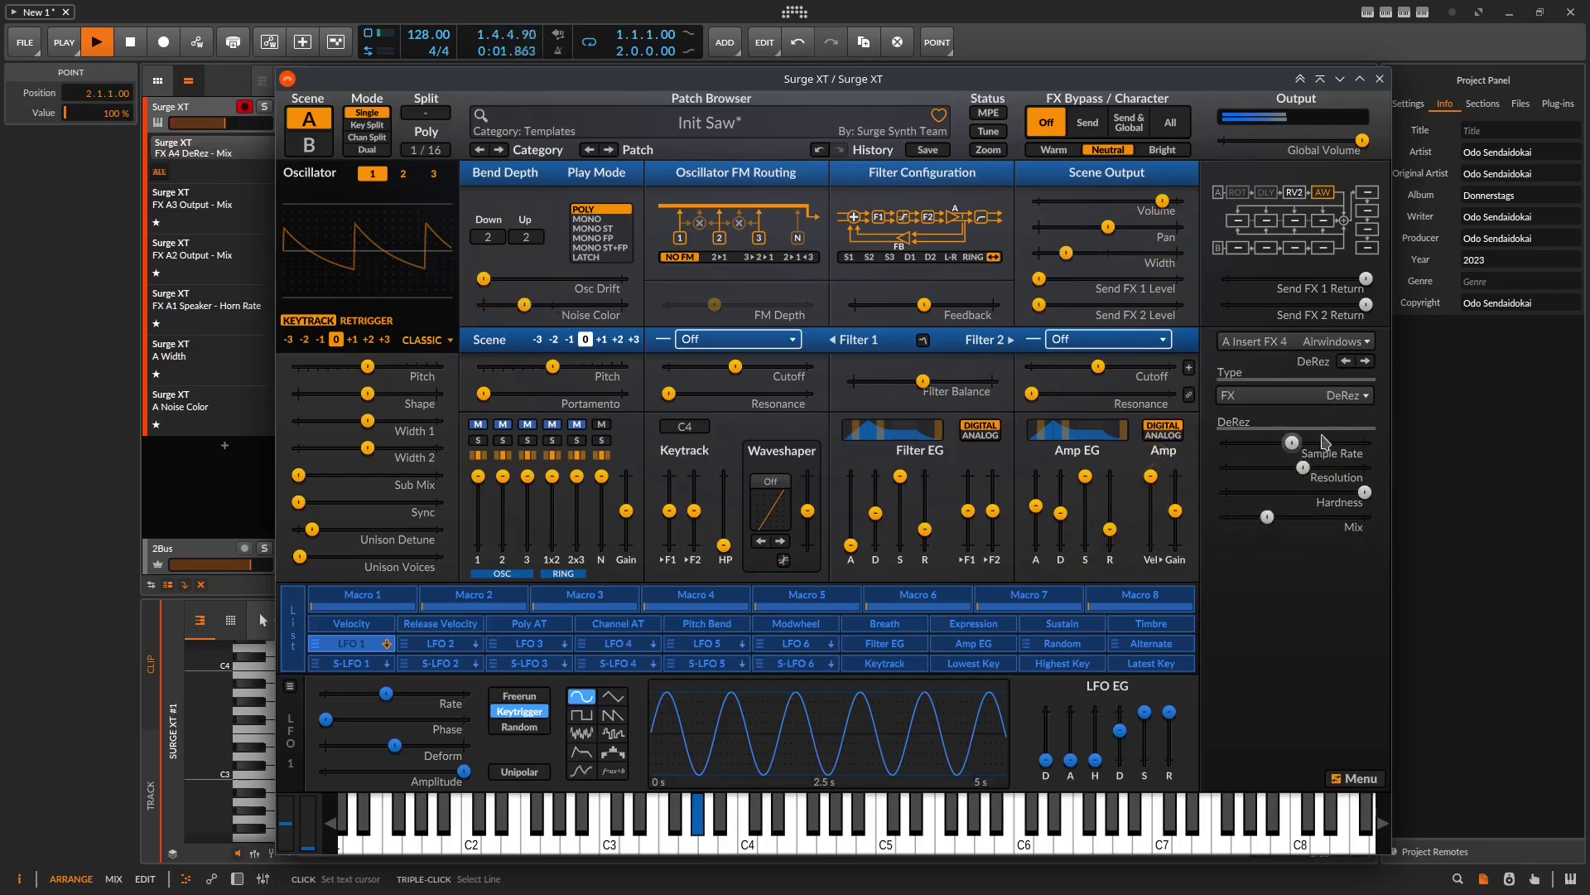
pyautogui.moveTo(1303, 467); pyautogui.dragTo(1305, 467)
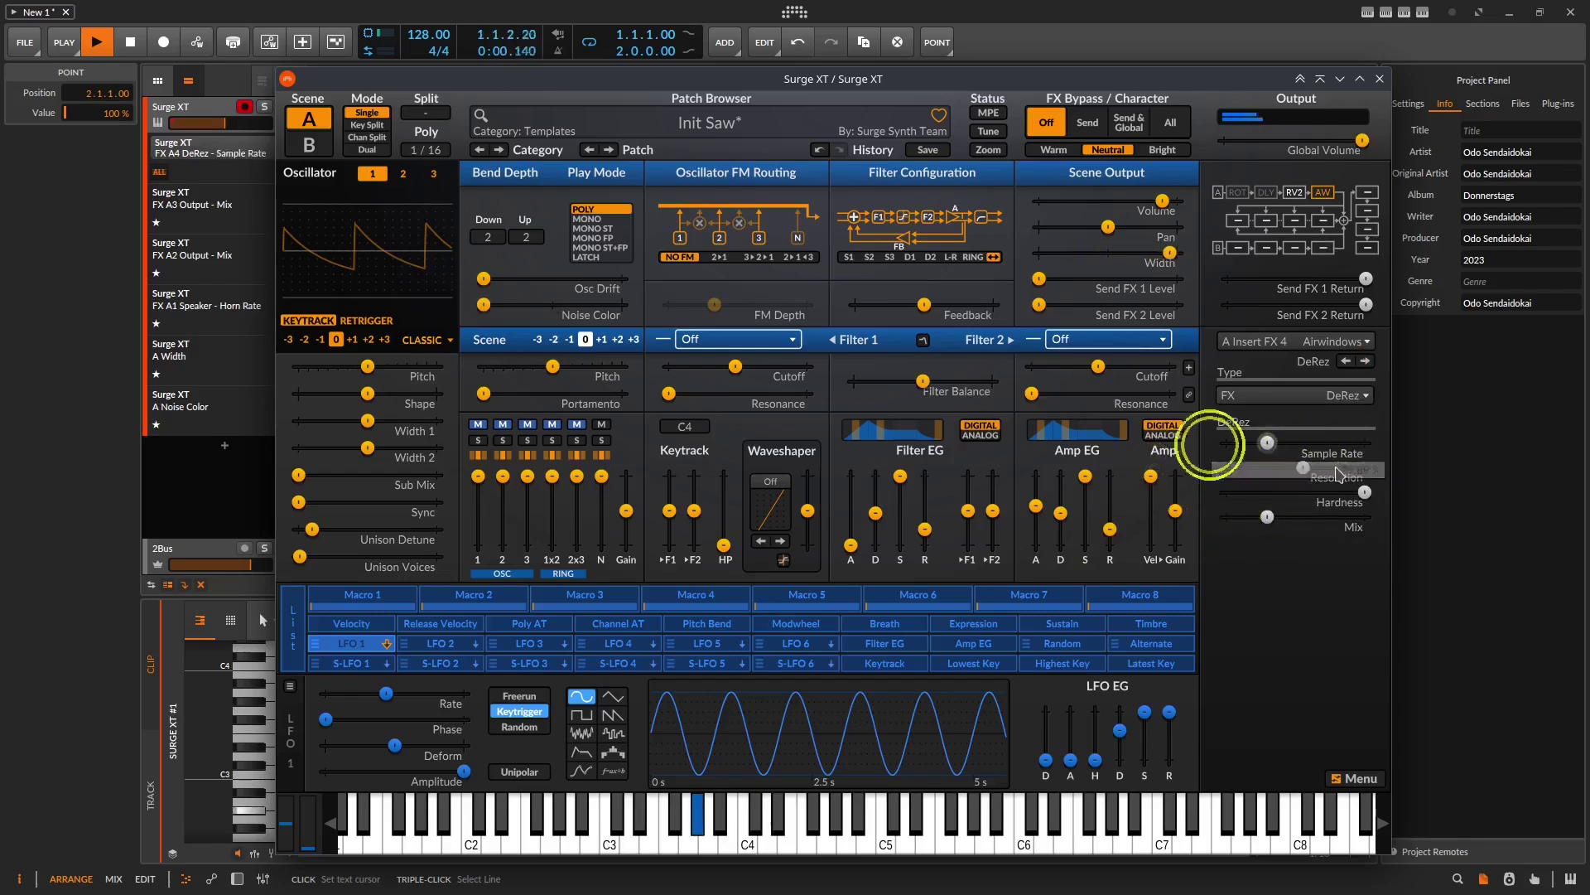
# Reactivate the bypassed delay and rotary speaker inserts, and fine-tune DeRez with a lower Resolution and slightly more Mix
pyautogui.click(1264, 193)
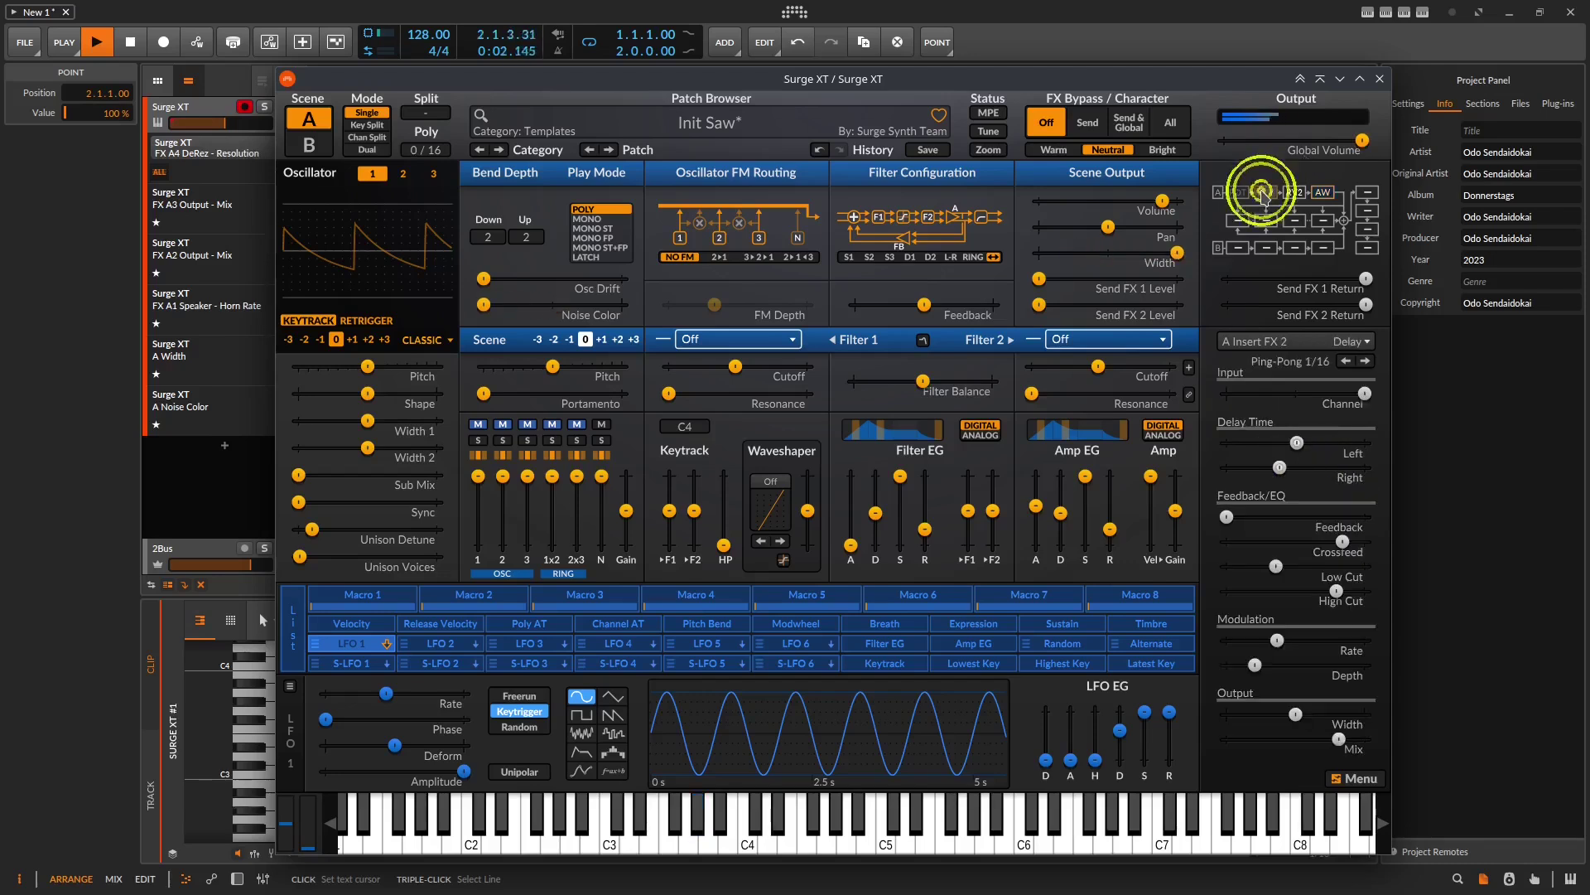
pyautogui.click(1234, 195)
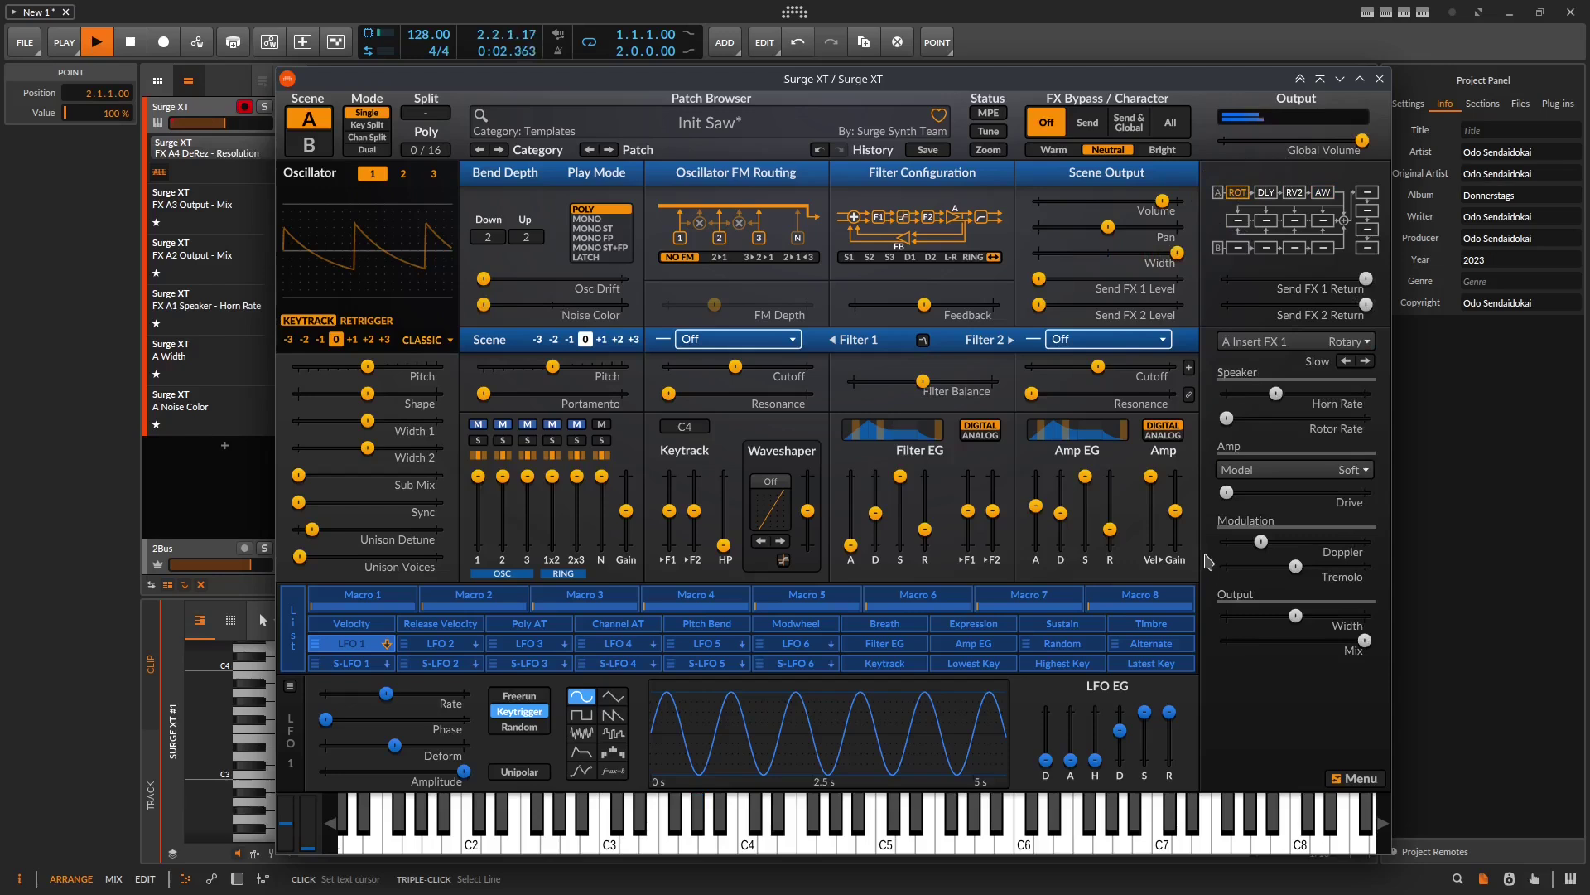
pyautogui.click(1322, 195)
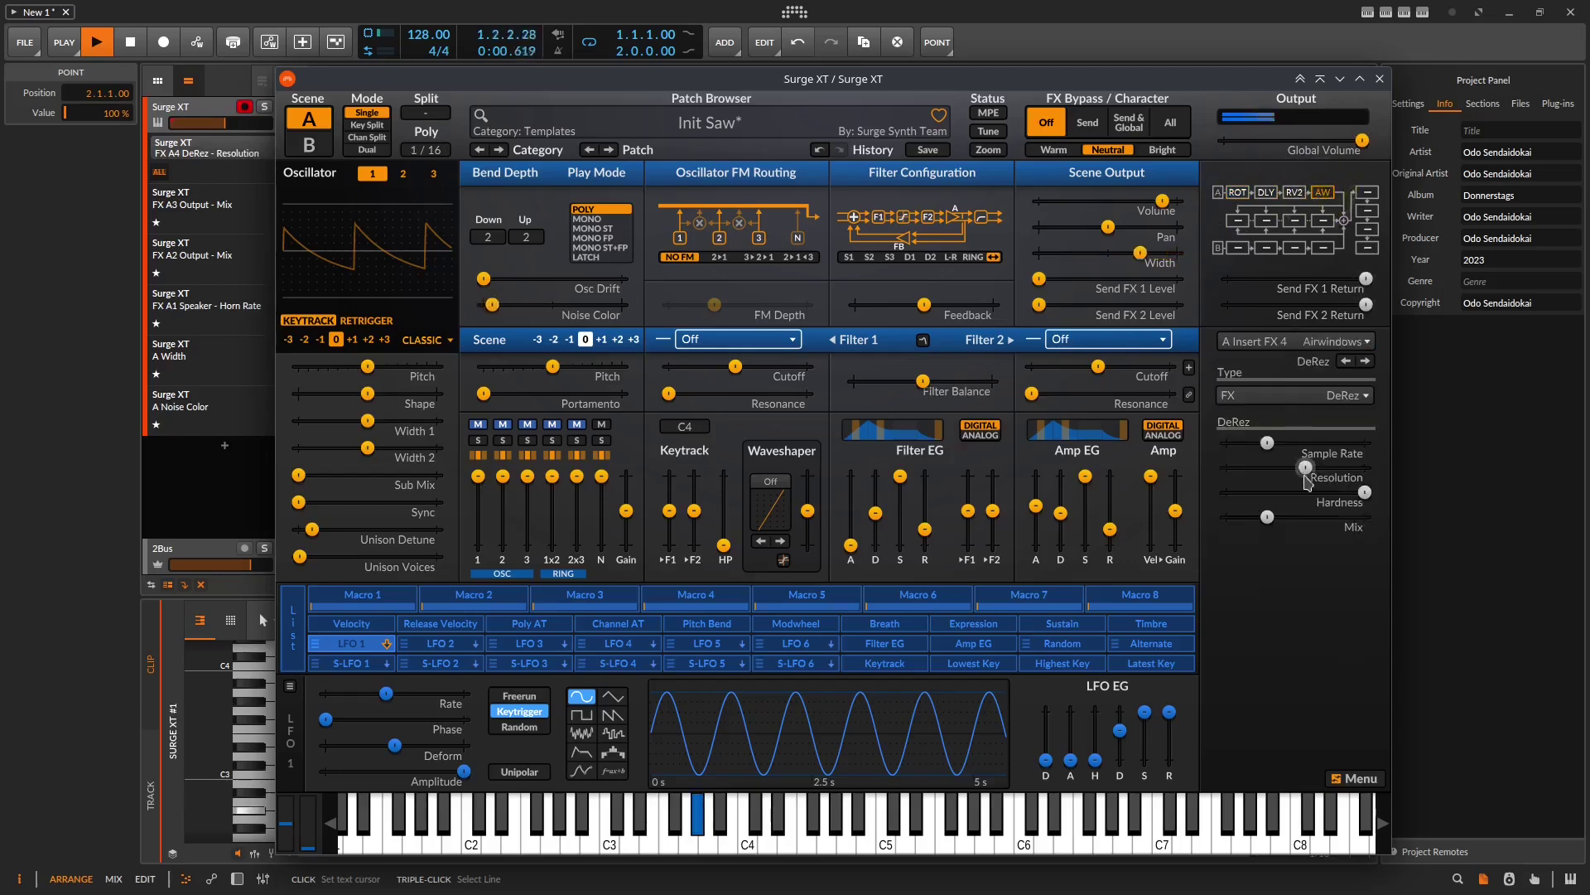
pyautogui.moveTo(1307, 468); pyautogui.dragTo(1283, 517)
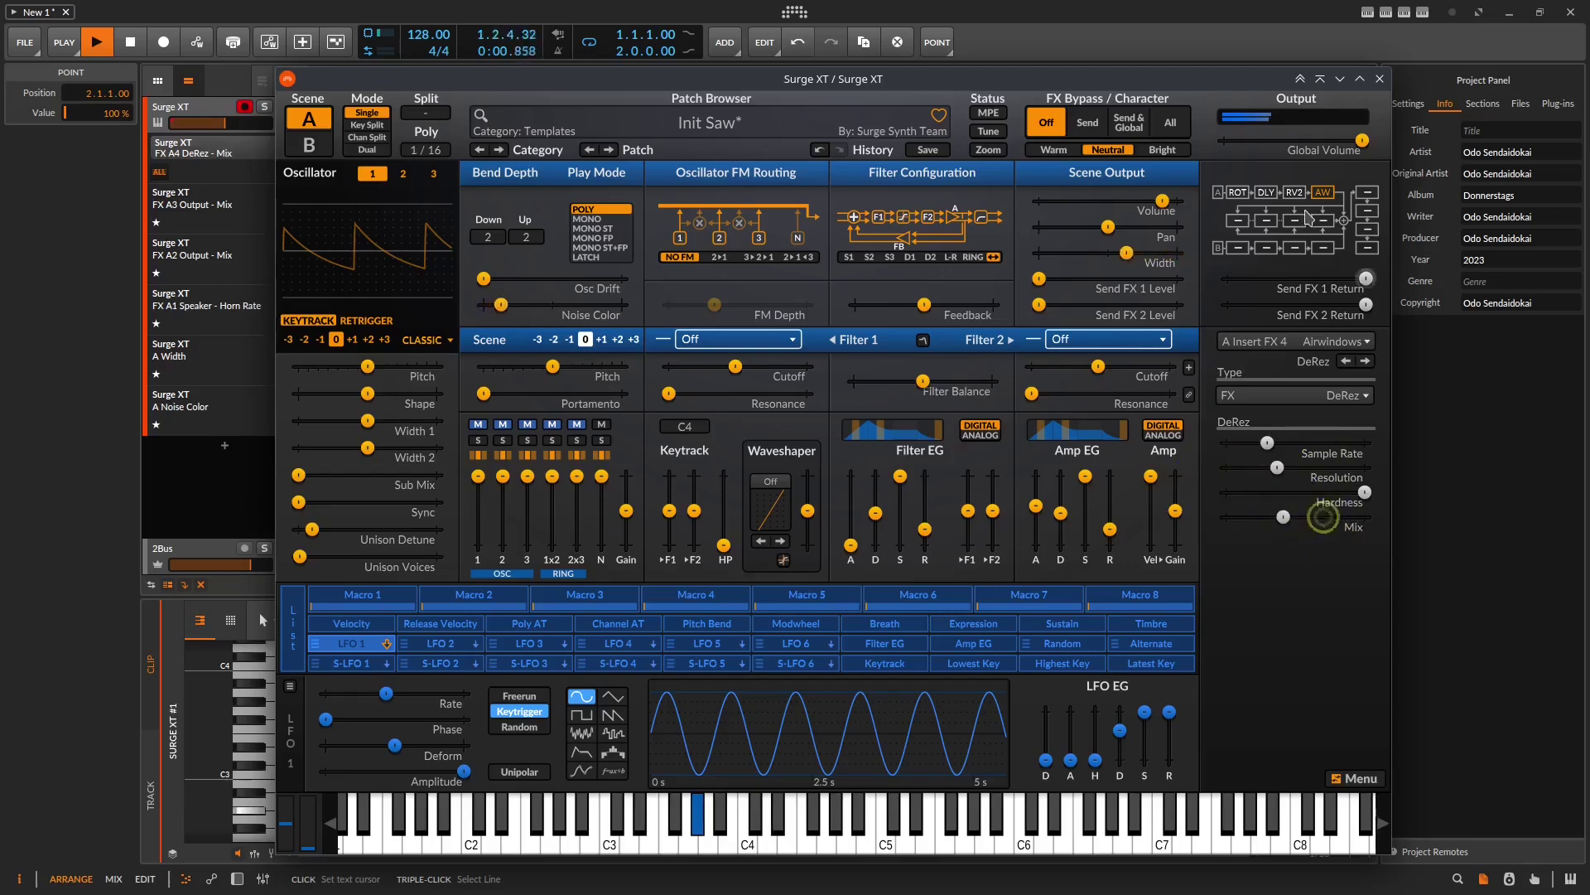
# Lower the output Mix of the reverb in the third insert slot
pyautogui.click(1295, 194)
pyautogui.moveTo(1279, 689); pyautogui.dragTo(1263, 690)
# Refine the ping-pong delay with less Crossfeed, a High Cut lowered to about 3250 Hz and a slightly higher Low Cut
pyautogui.click(1265, 193)
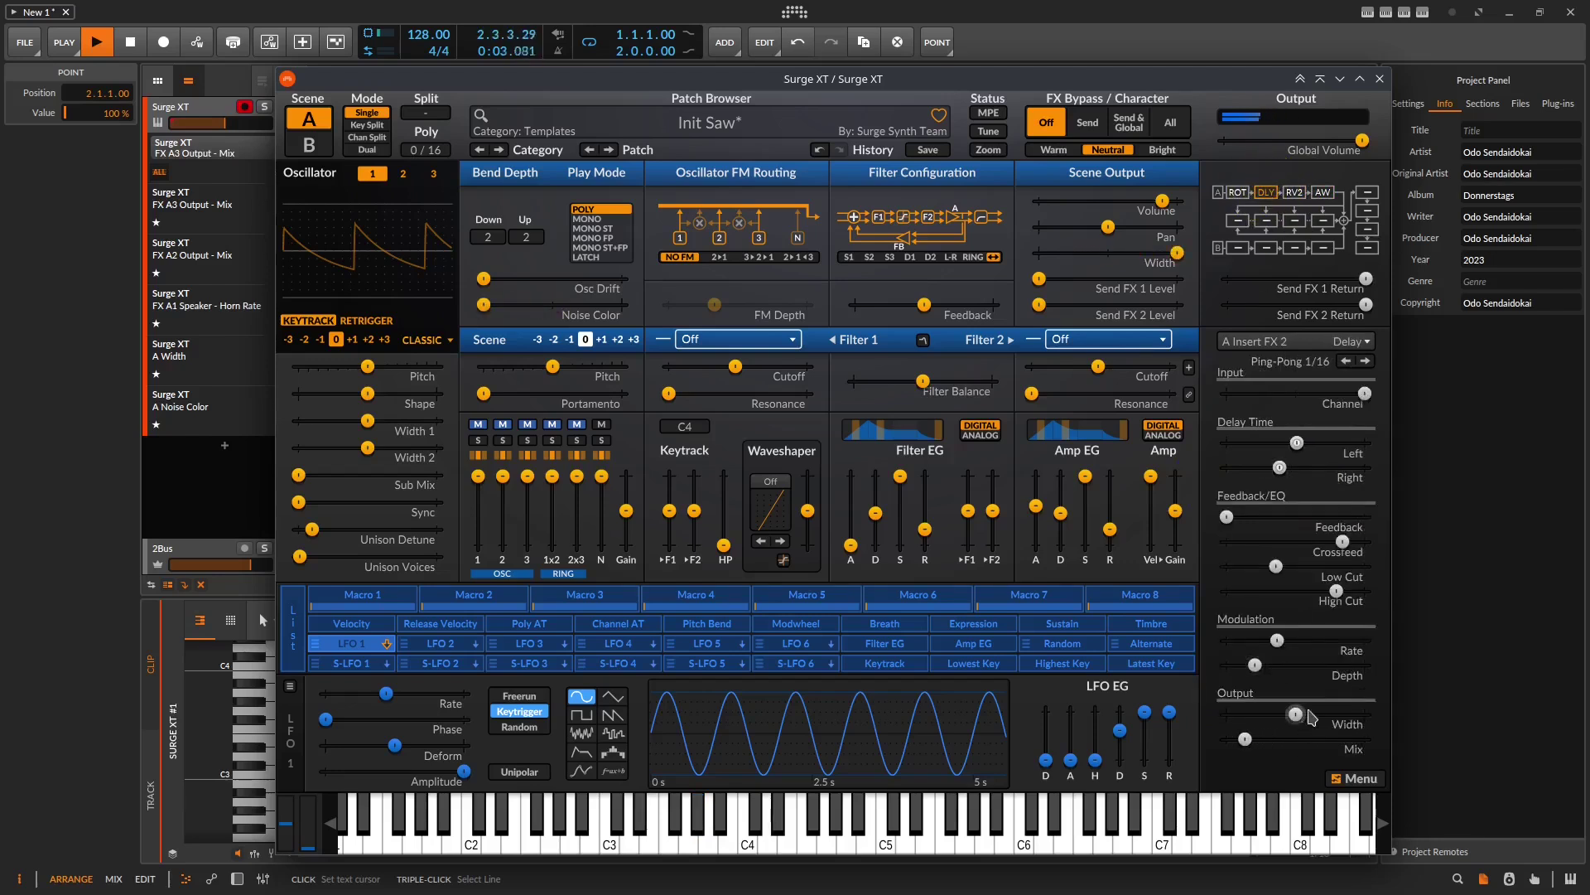
pyautogui.moveTo(1342, 544); pyautogui.dragTo(1297, 543)
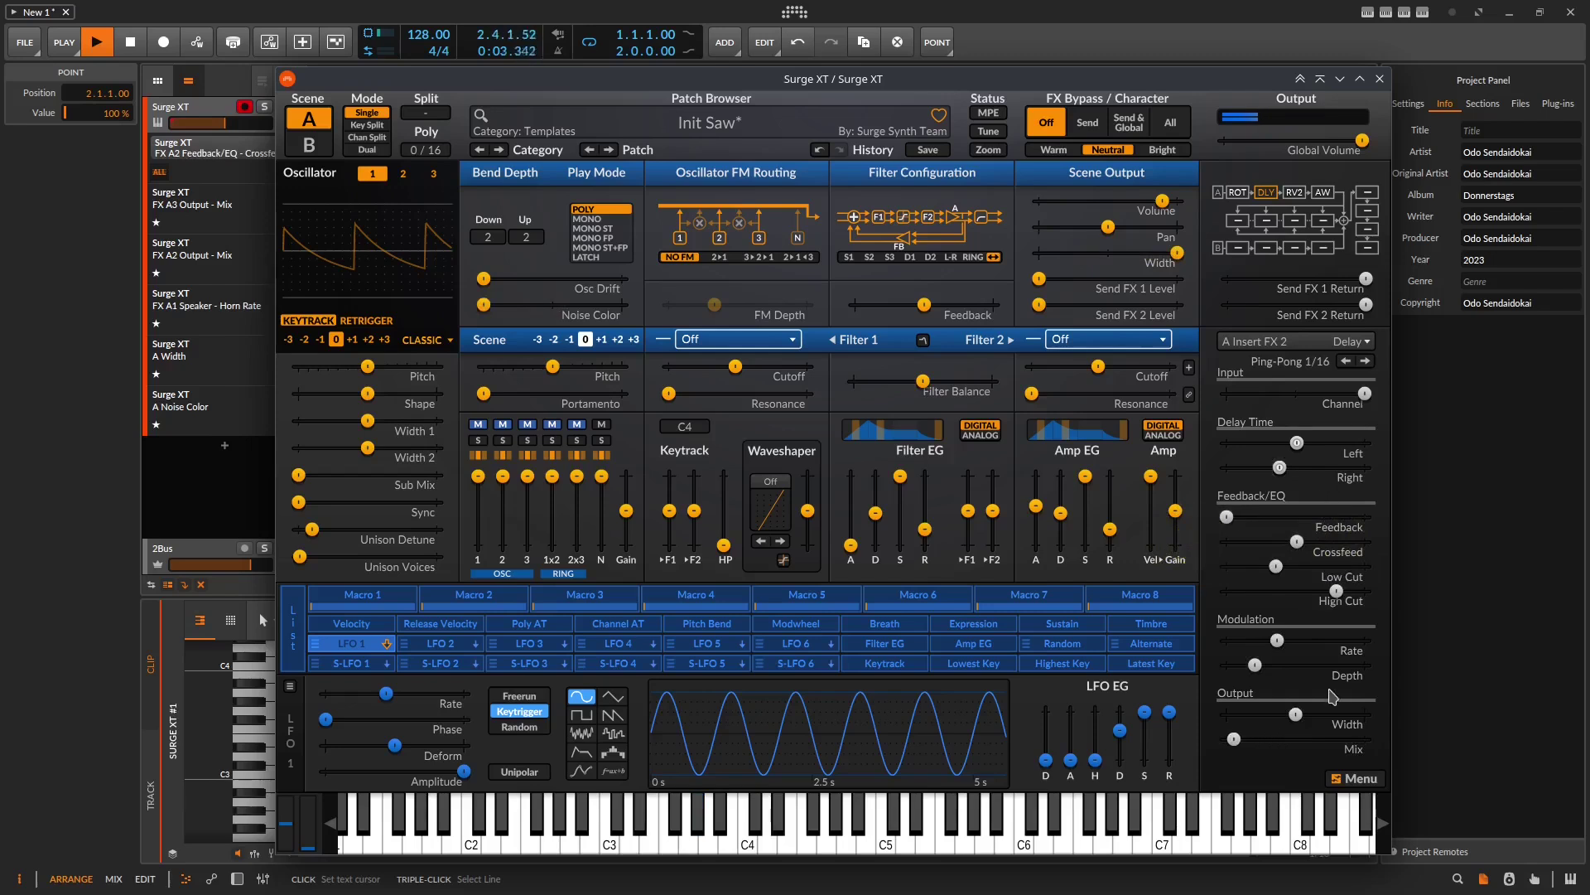
pyautogui.moveTo(1297, 544); pyautogui.dragTo(1187, 544)
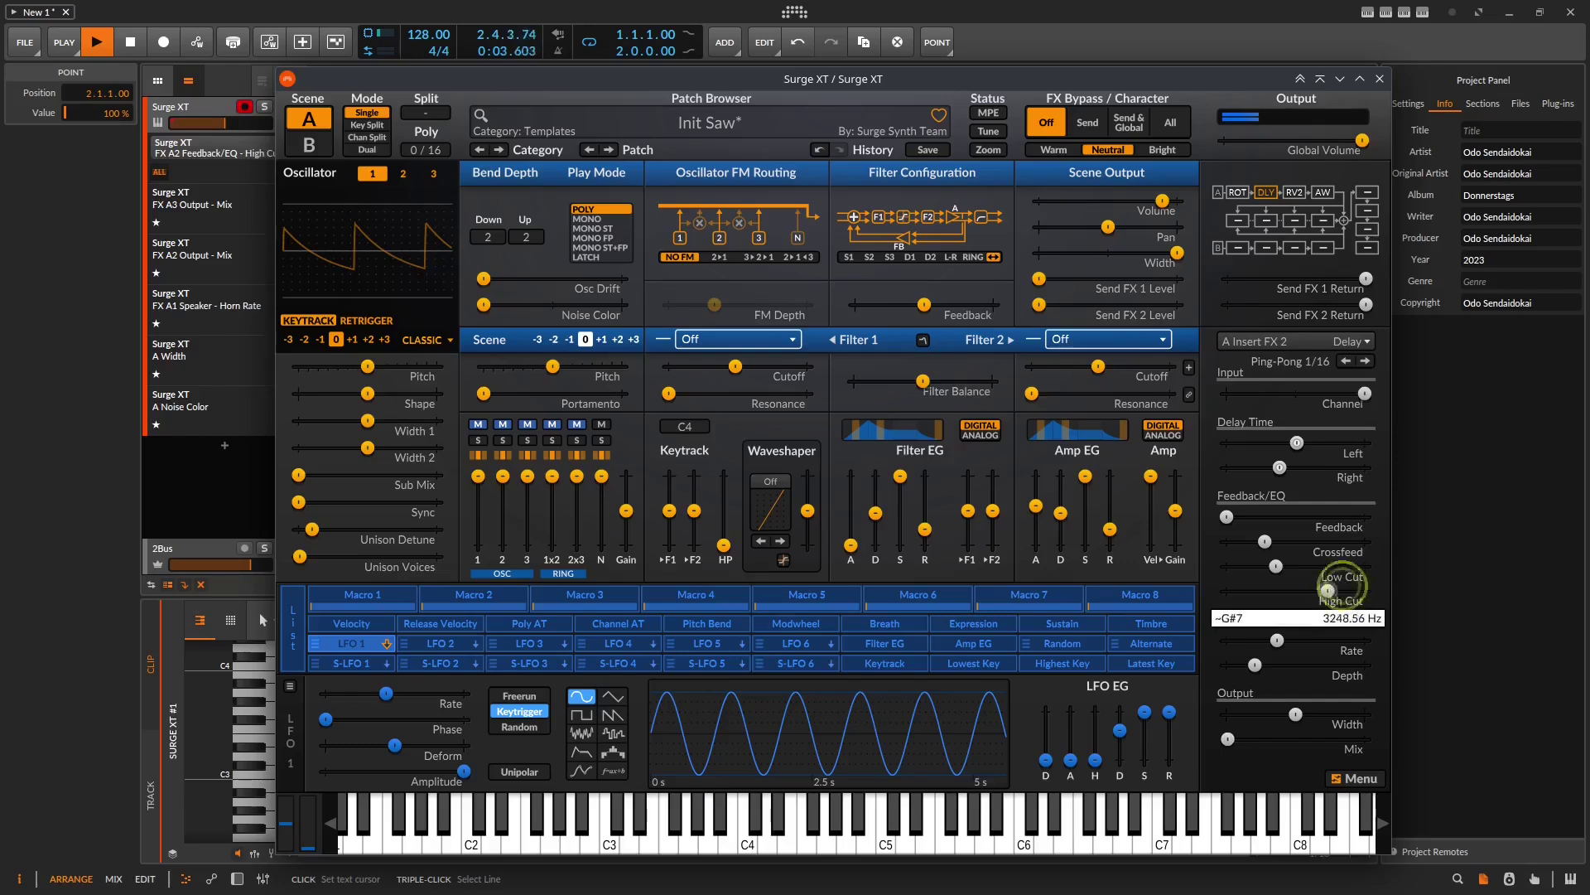
pyautogui.click(1277, 566)
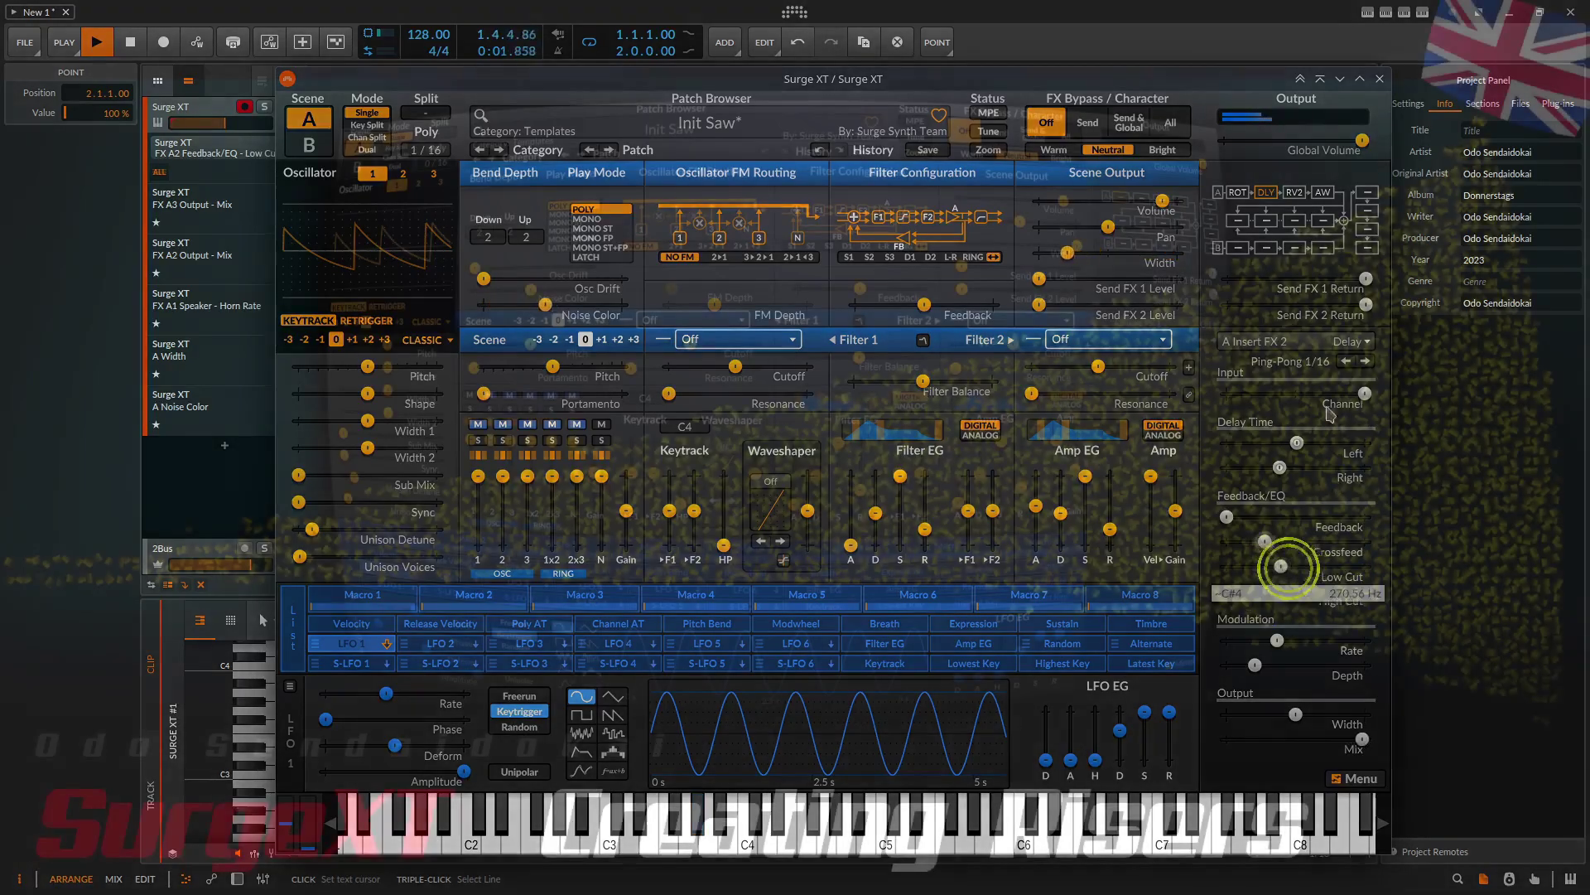